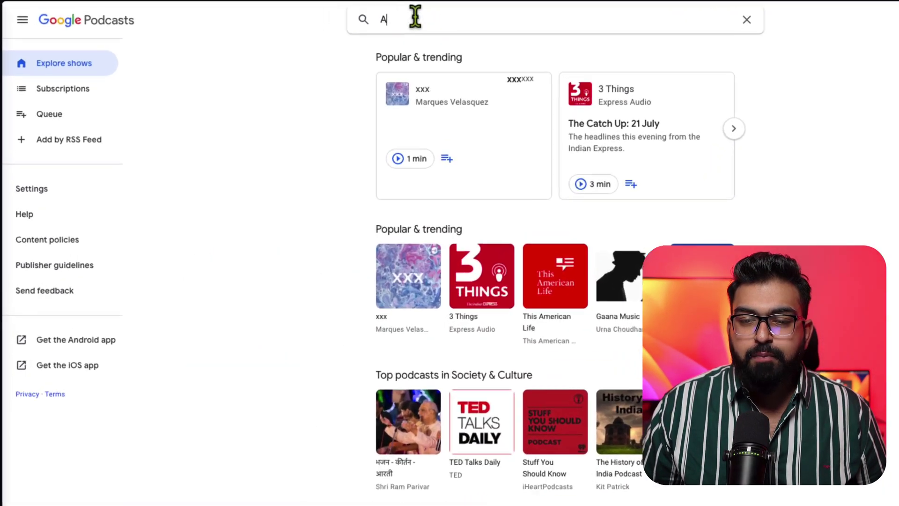
Step: Search Google Podcasts for Alex Hormozi and bring up The Game podcast page
type("lex")
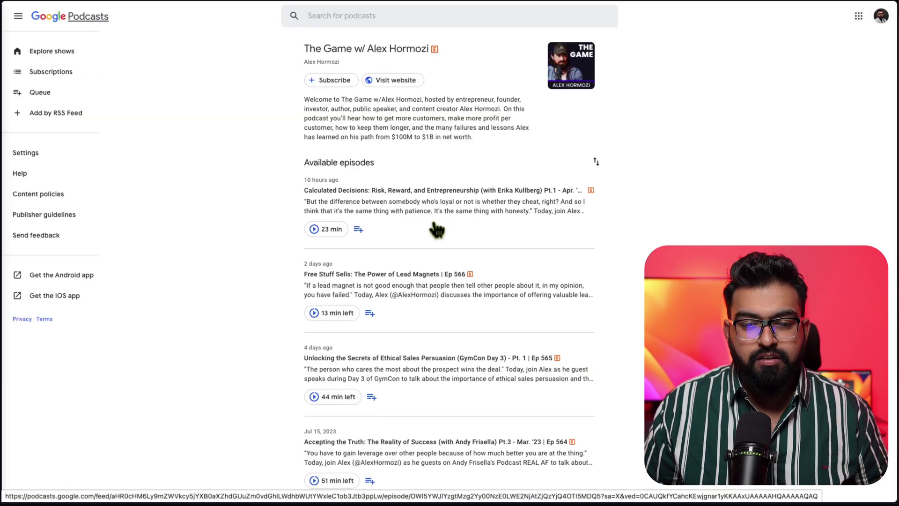
scroll(436, 228, "down", 5)
scroll(436, 229, "up", 5)
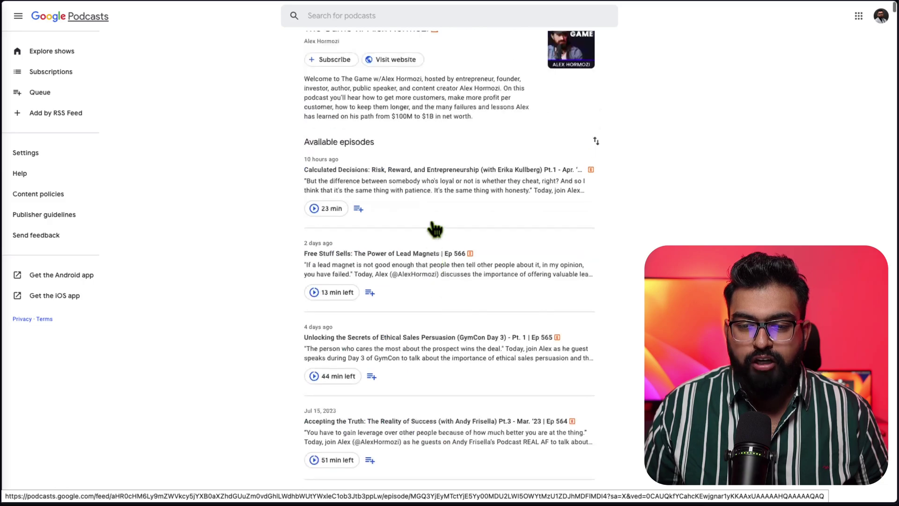
scroll(436, 229, "up", 1)
Step: Play the latest episode while filtering Network to Media, capturing its mp3 for a new tab
right_click(665, 163)
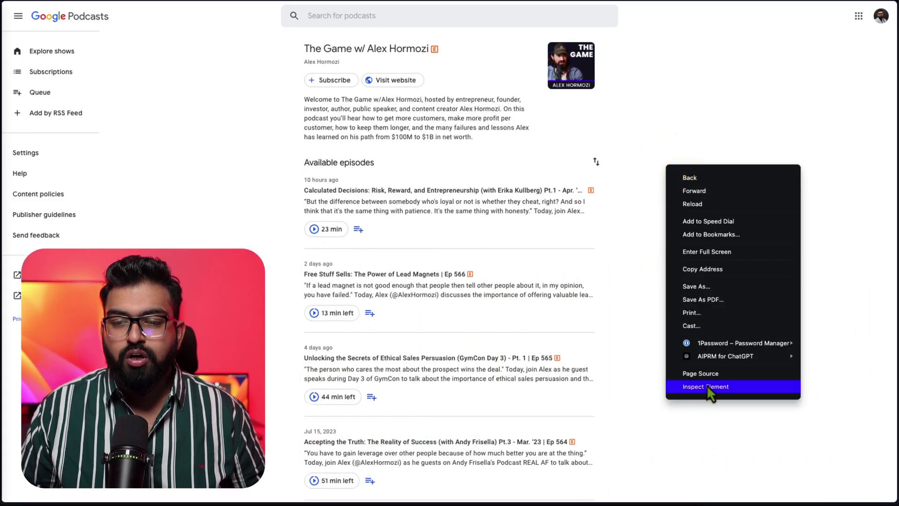
left_click(707, 387)
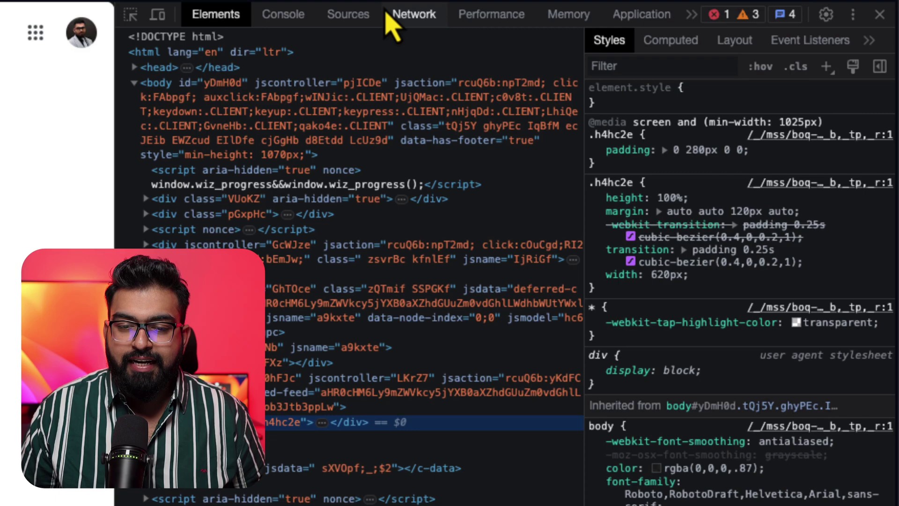
left_click(412, 24)
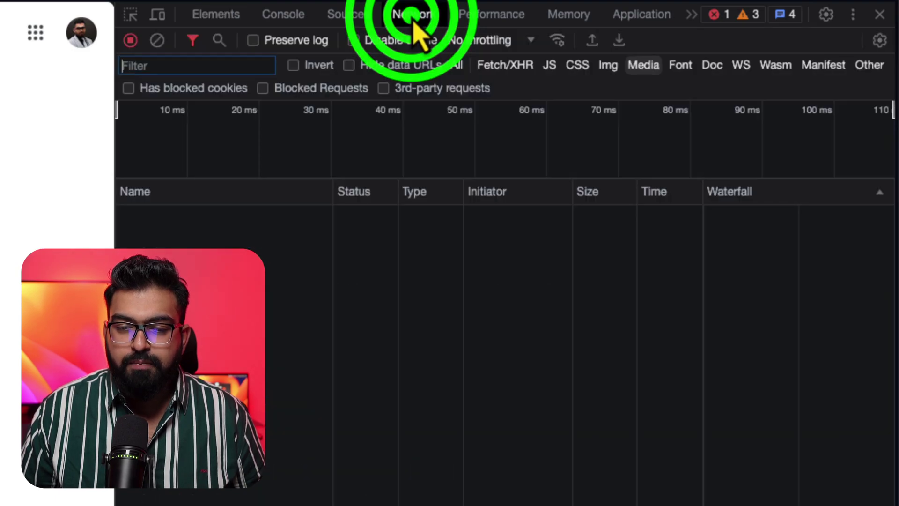
left_click(645, 65)
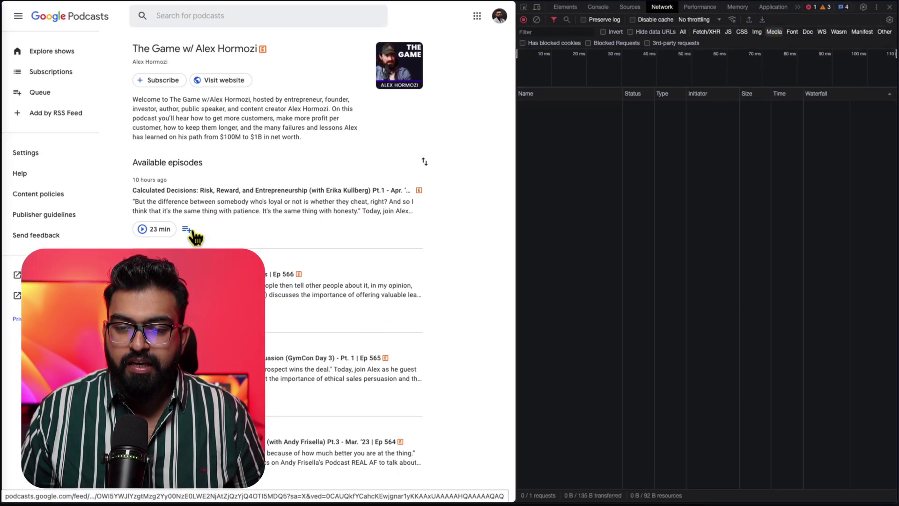
left_click(153, 230)
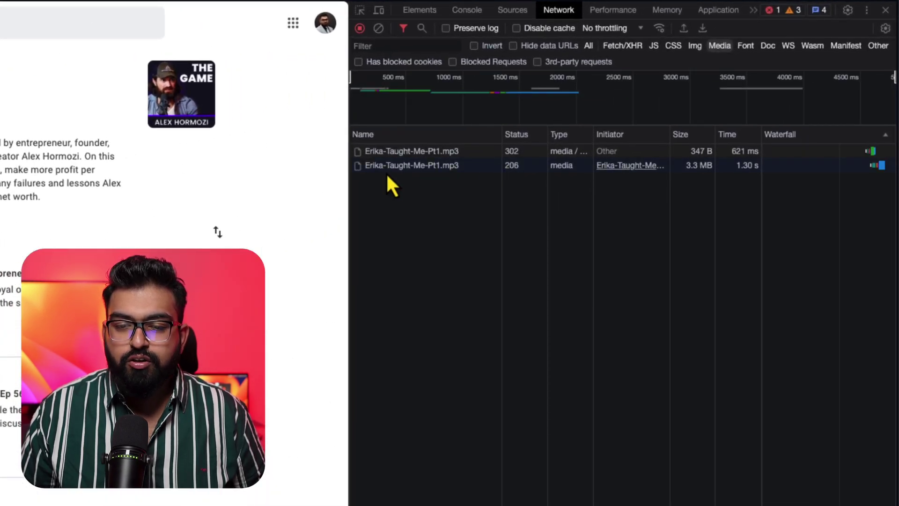
right_click(413, 172)
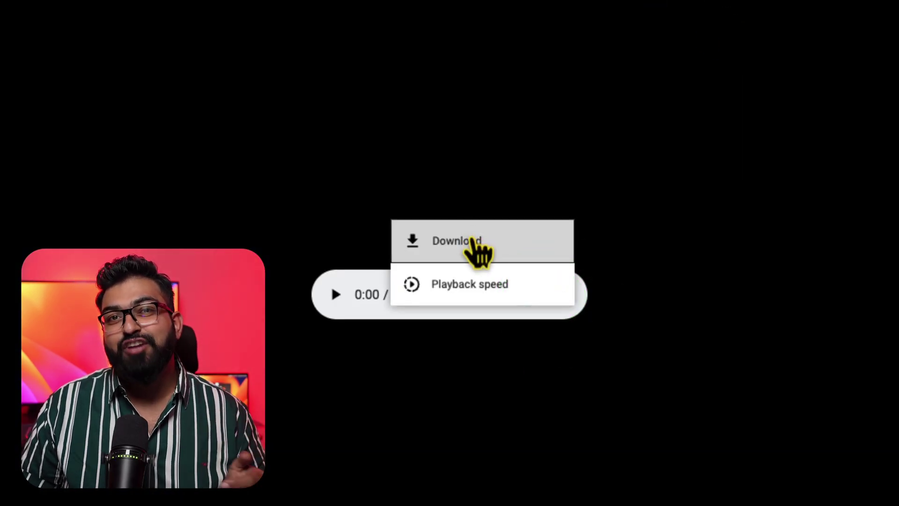
Step: Download the episode MP3, then log in to the Deepgram console showing $199.65 credit
left_click(472, 241)
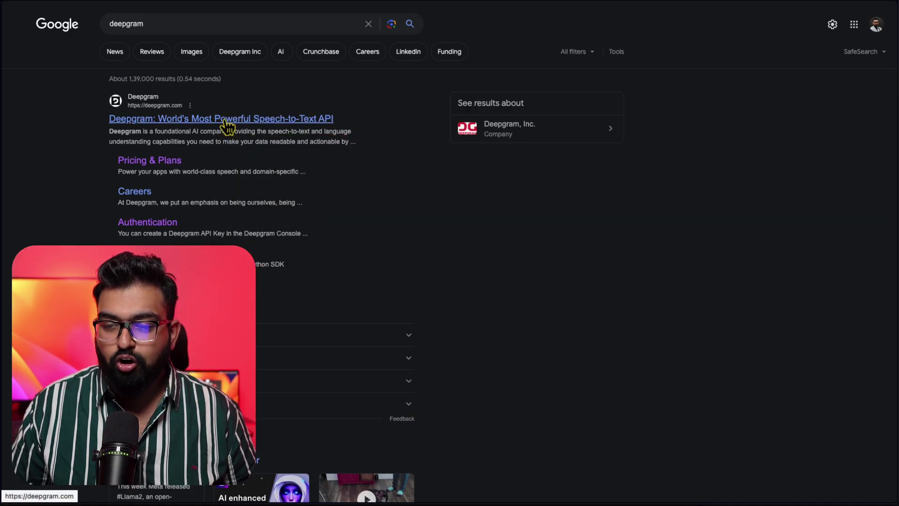
left_click(164, 120)
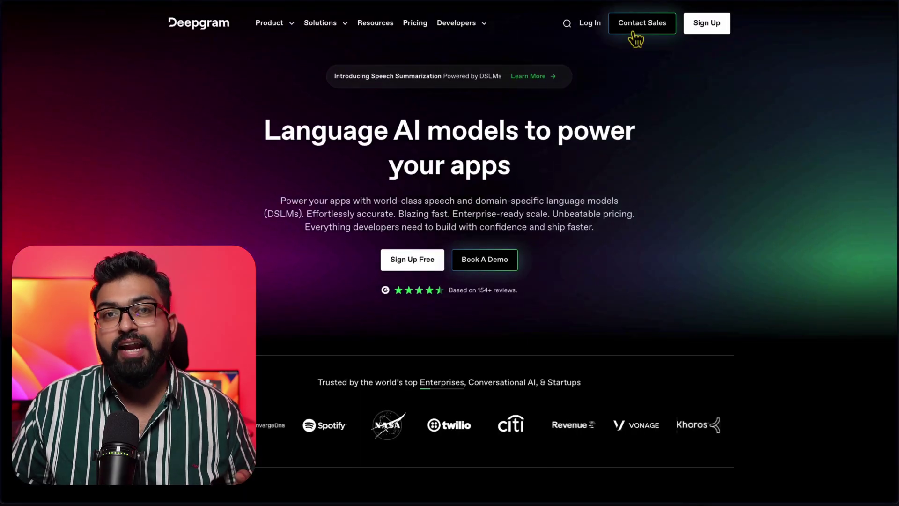
left_click(591, 25)
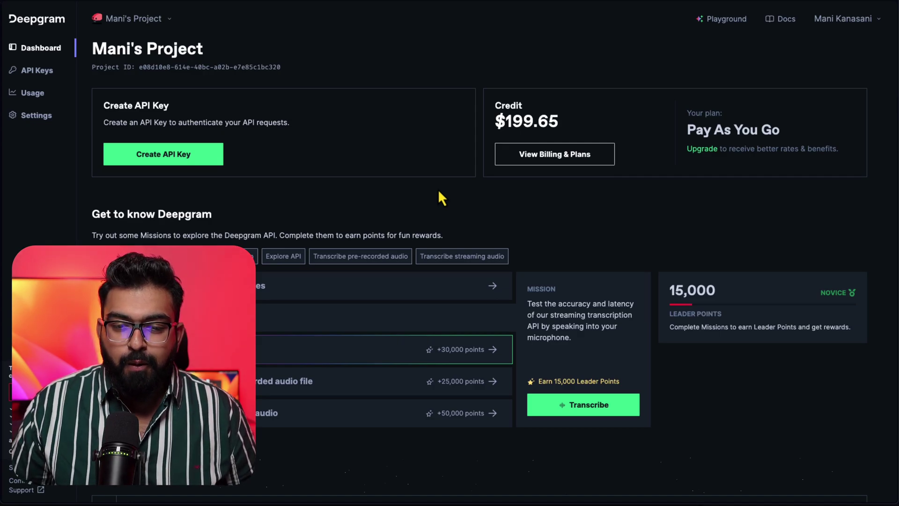
Step: Transcribe Erika-Taught-Me-Pt1.mp3 via Deepgram's pre-recorded files demo and review the transcript
scroll(438, 191, "down", 10)
scroll(441, 196, "up", 10)
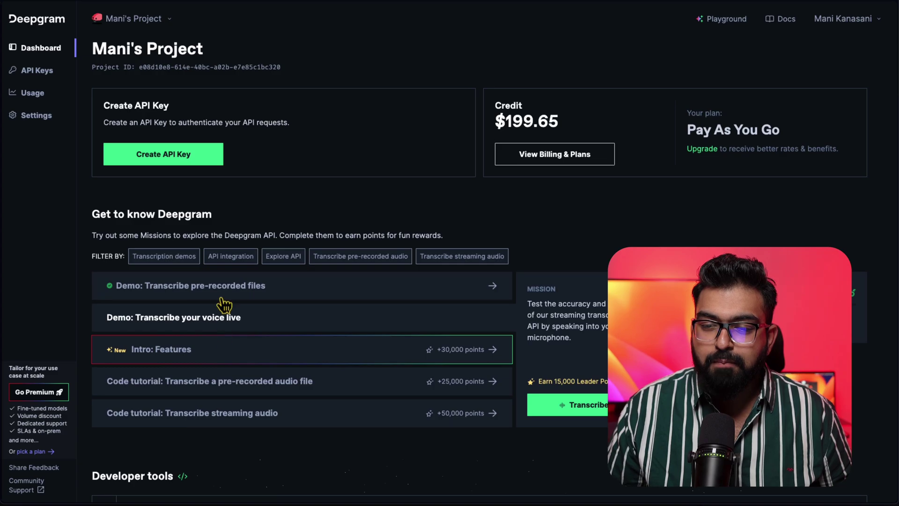
left_click(222, 294)
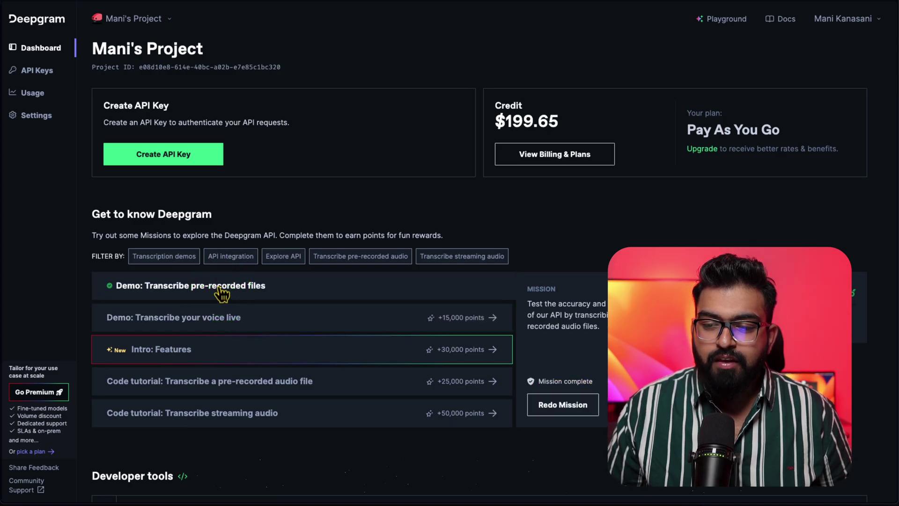
left_click(557, 405)
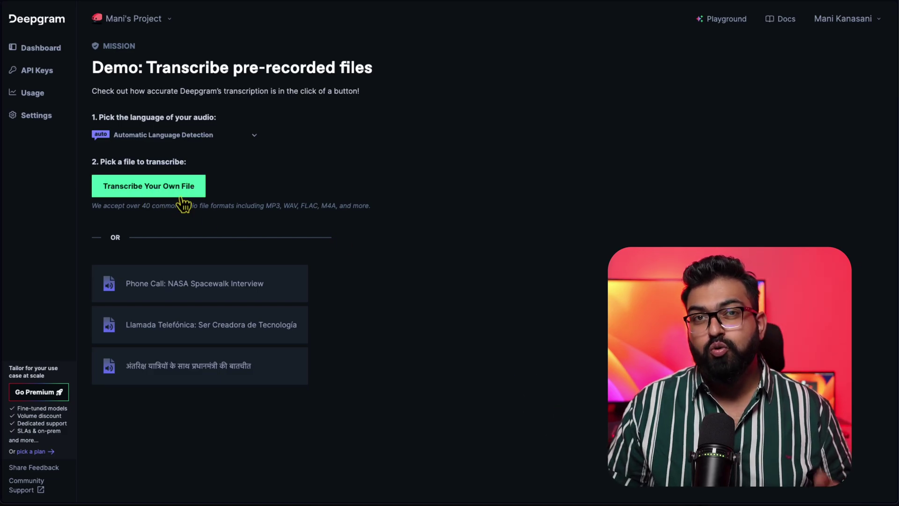
left_click(159, 193)
left_click(147, 190)
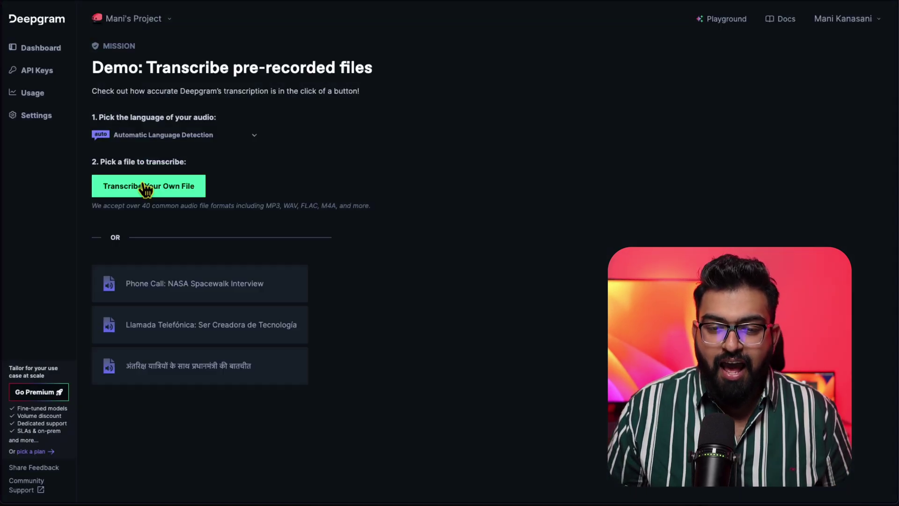
left_click(143, 185)
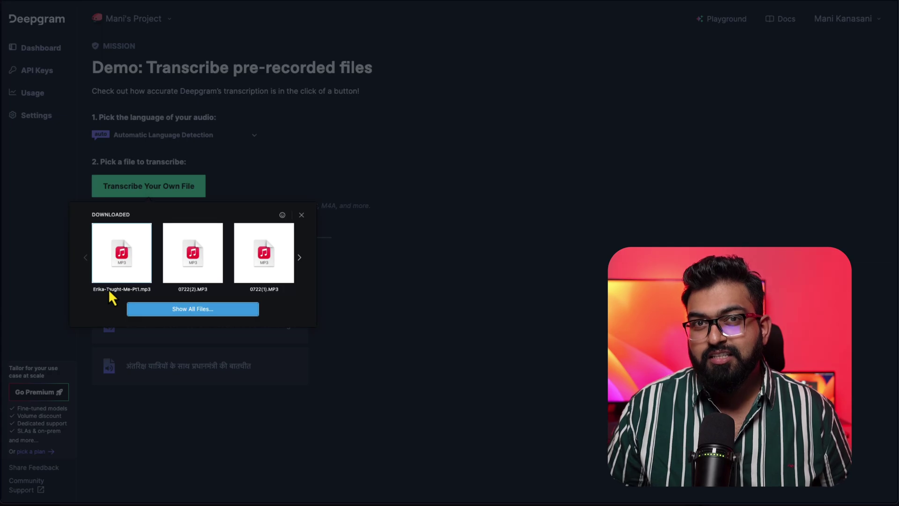
left_click(114, 266)
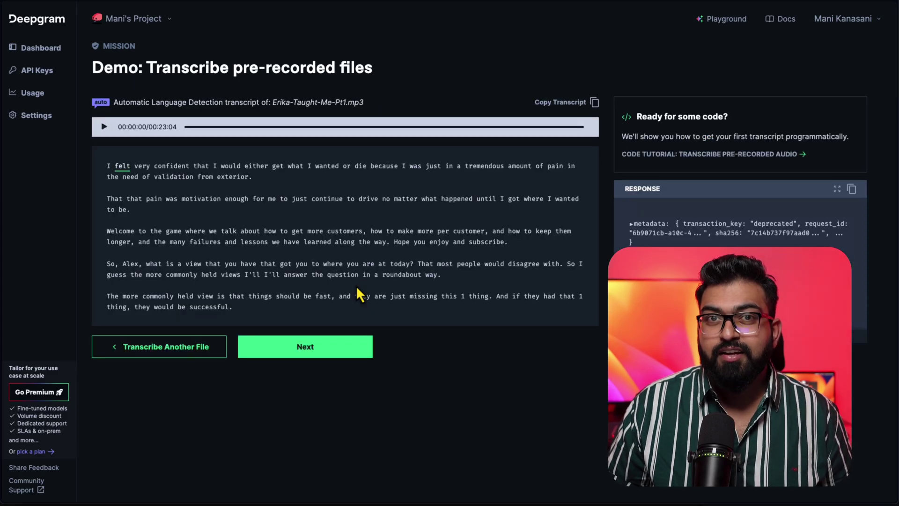
scroll(548, 156, "down", 5)
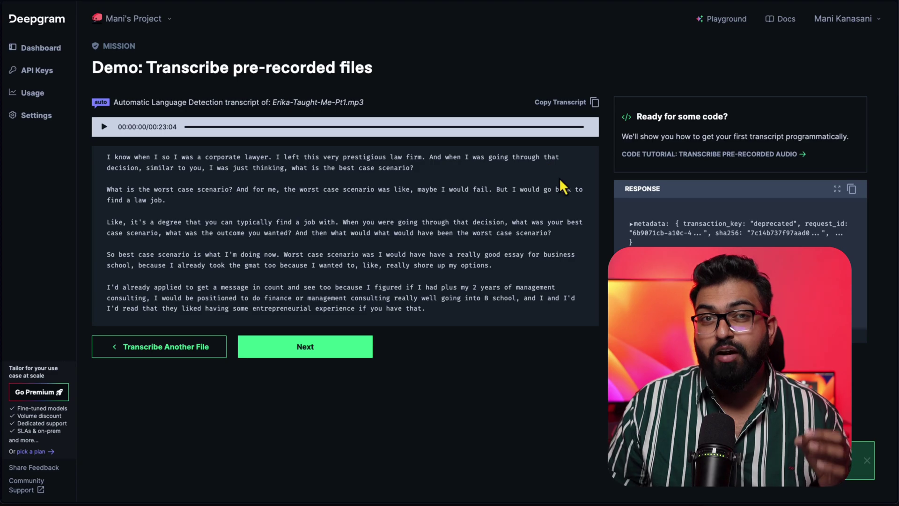
scroll(740, 223, "down", 10)
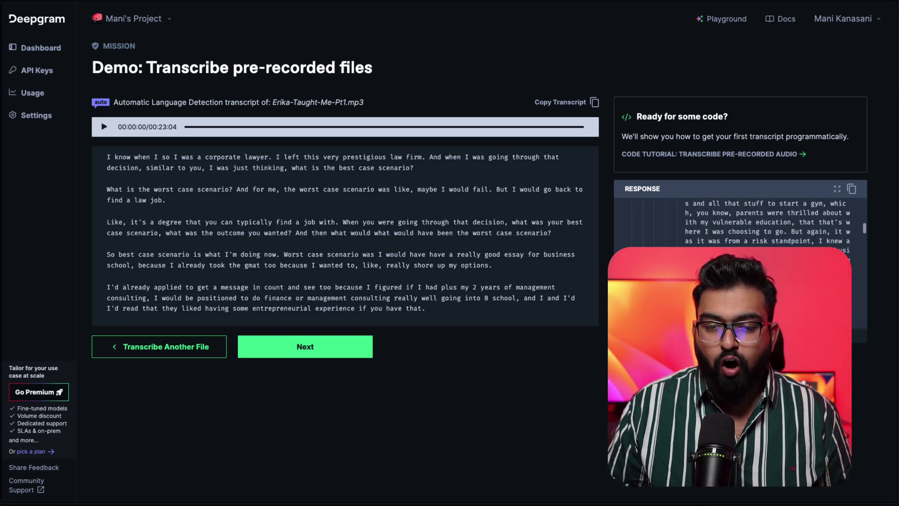
scroll(393, 190, "up", 5)
scroll(393, 190, "up", 2)
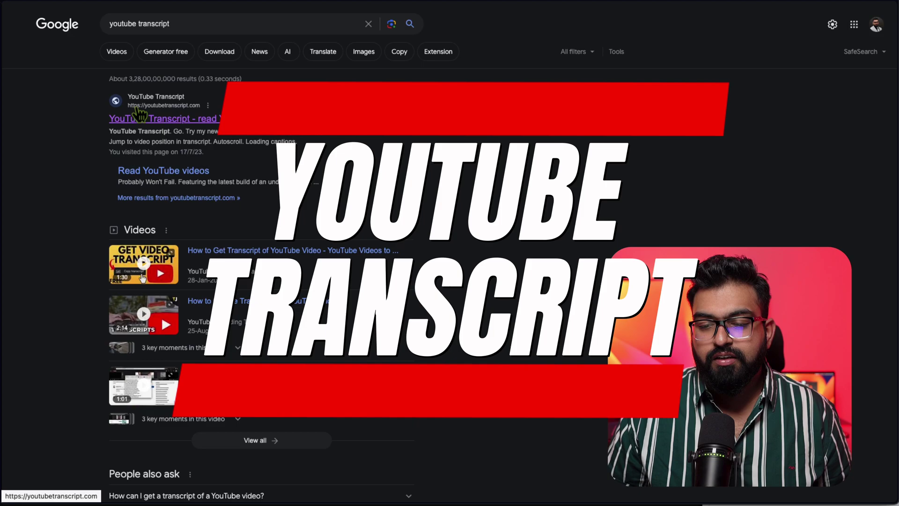
Step: Paste the 'The Best SALES TRAINING On The Internet' video link into youtubetranscript.com and fetch its transcript
left_click(203, 117)
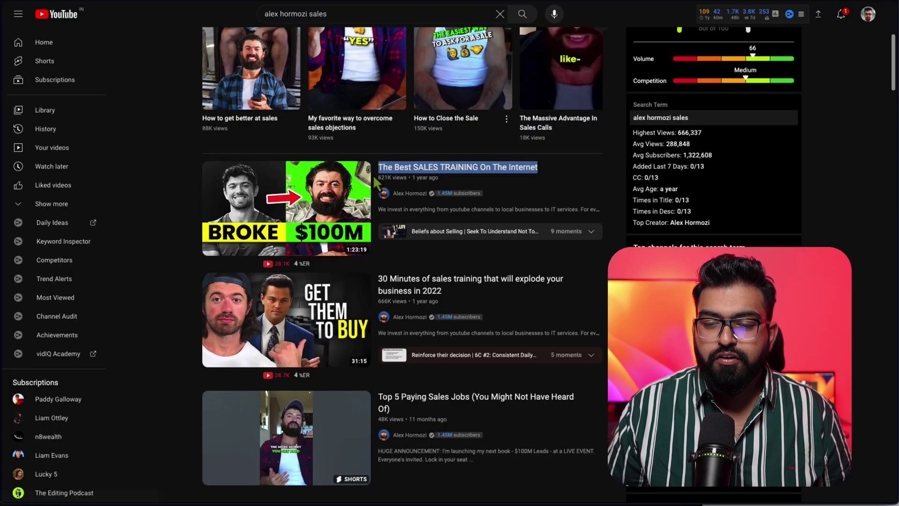
right_click(422, 166)
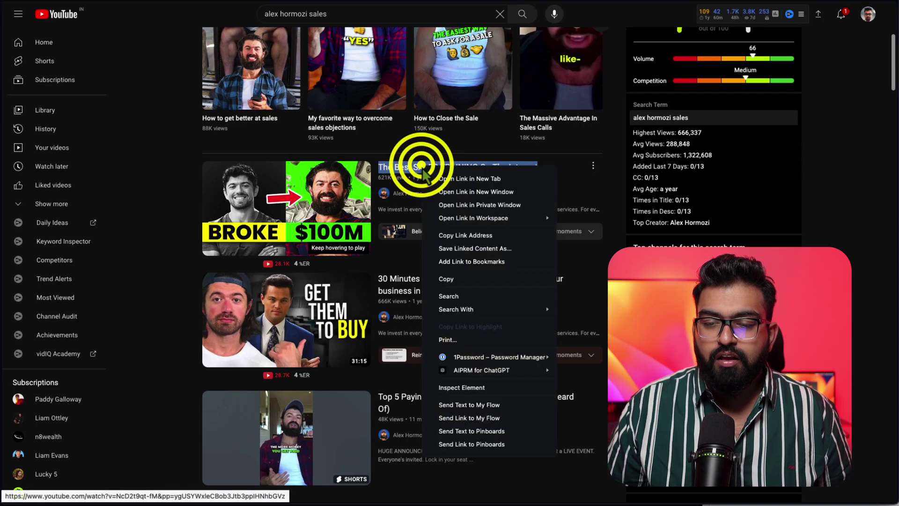
left_click(467, 236)
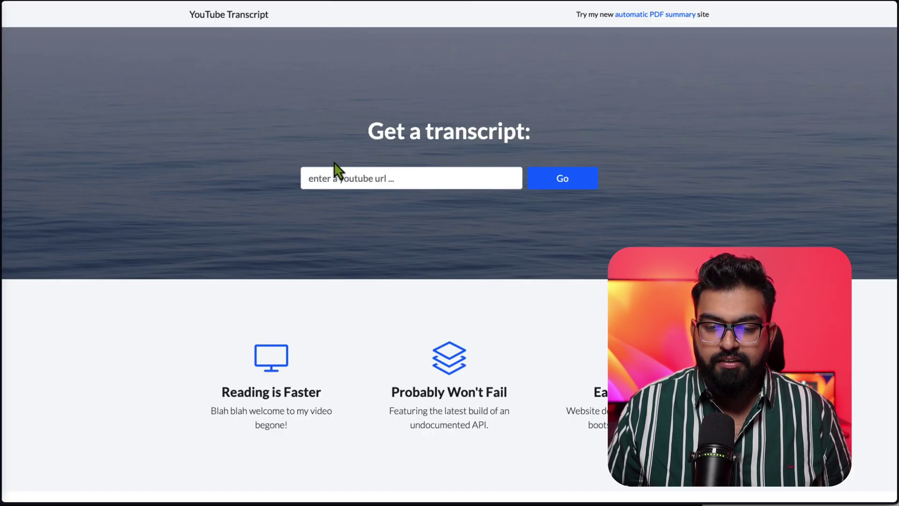
left_click(332, 173)
right_click(329, 173)
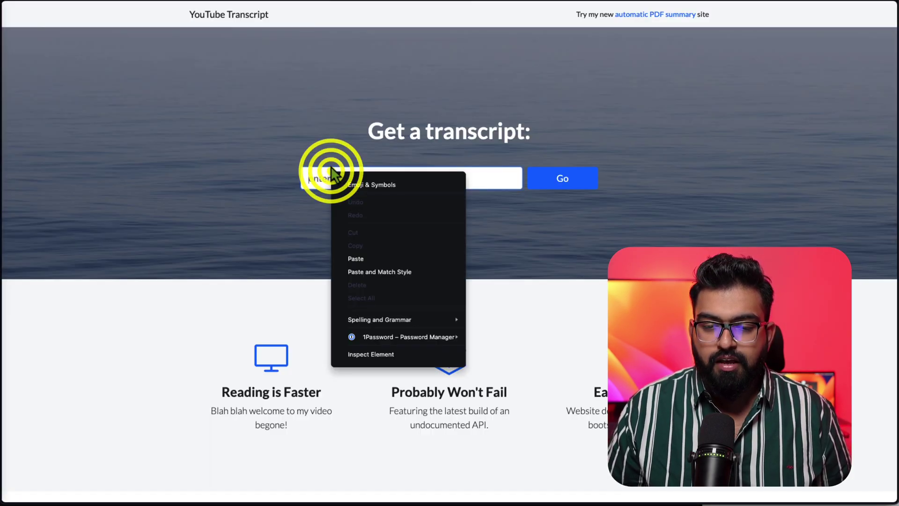
left_click(342, 258)
left_click(569, 178)
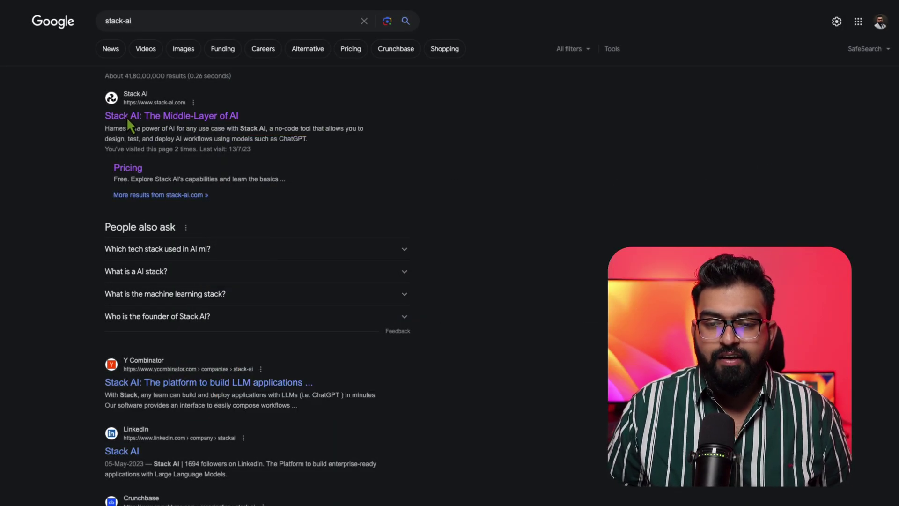
Step: From the stack-ai search result, go to the Dashboard and create a new project
left_click(165, 117)
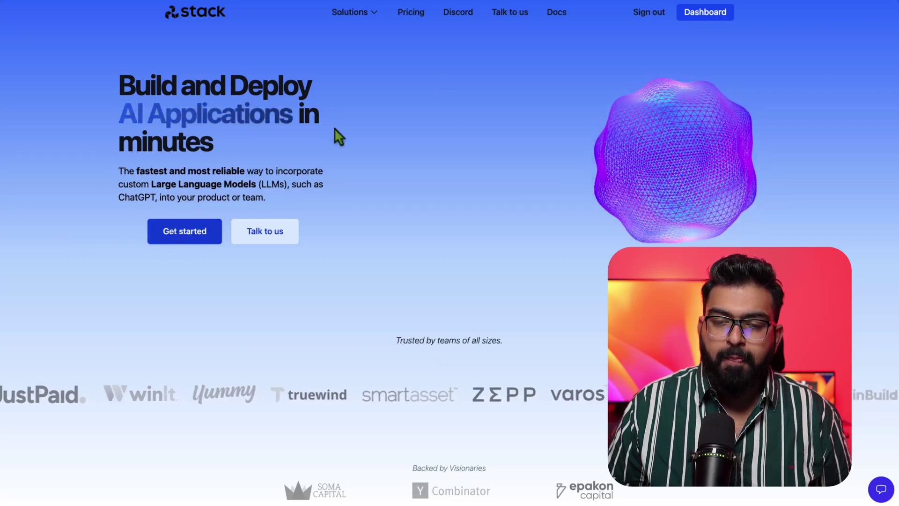
left_click(719, 18)
left_click(267, 180)
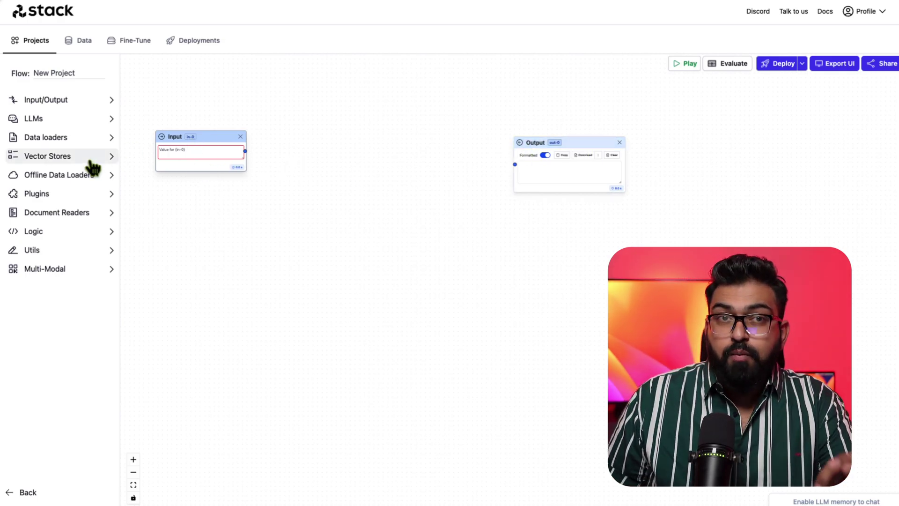
Step: Add an OpenAI LLM node between Input and Output using gpt-3.5-turbo-16k
left_click(71, 120)
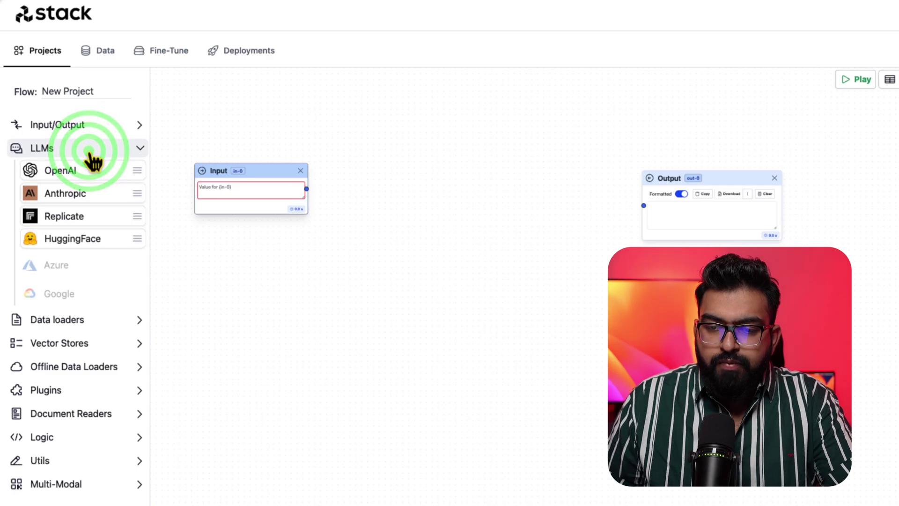
left_click_drag(74, 172, 567, 180)
left_click(597, 216)
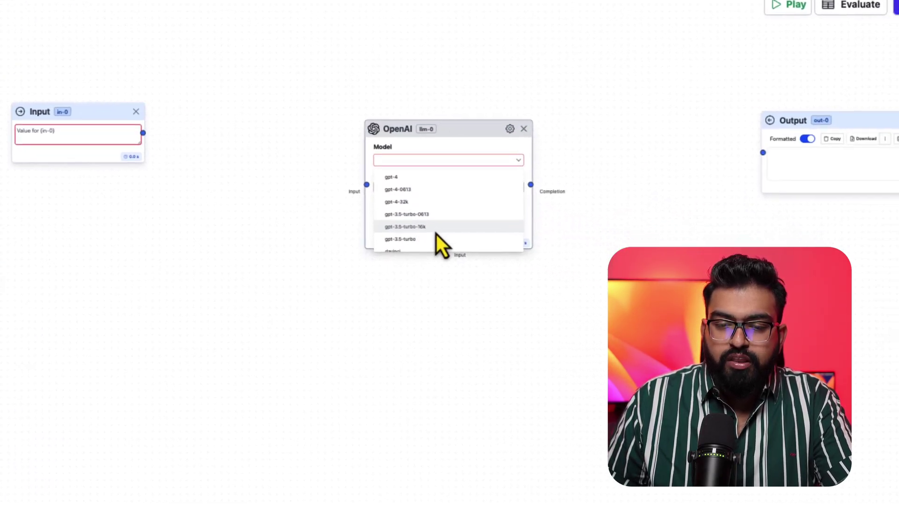
left_click(477, 246)
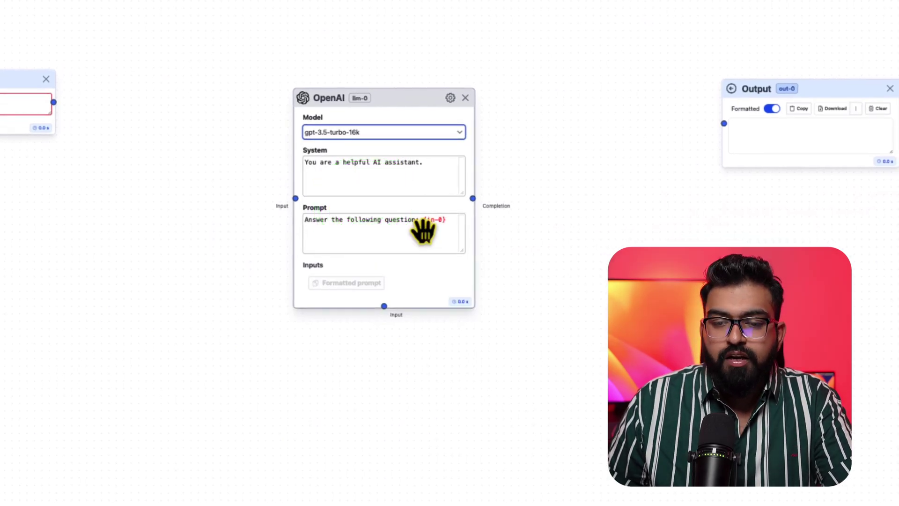
Step: Add a Documents data loader node to the flow
left_click(65, 212)
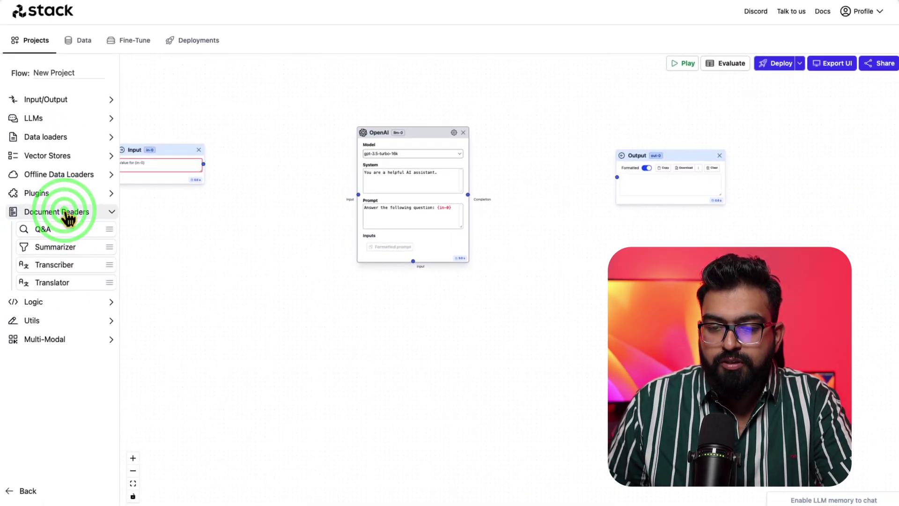
left_click(65, 211)
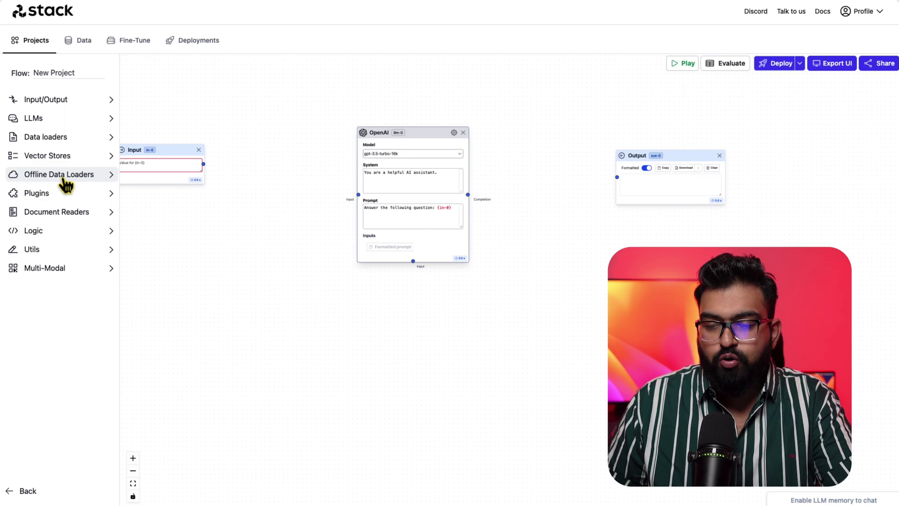
left_click(67, 136)
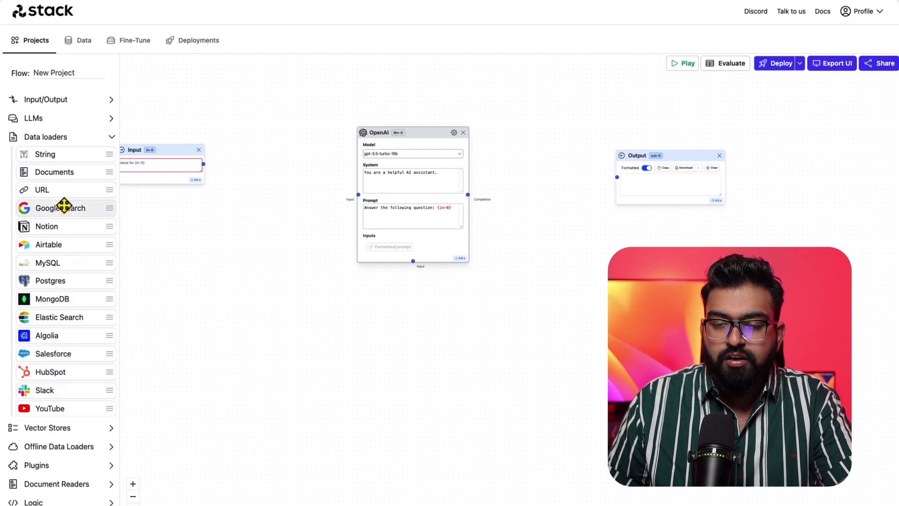
left_click_drag(54, 172, 233, 230)
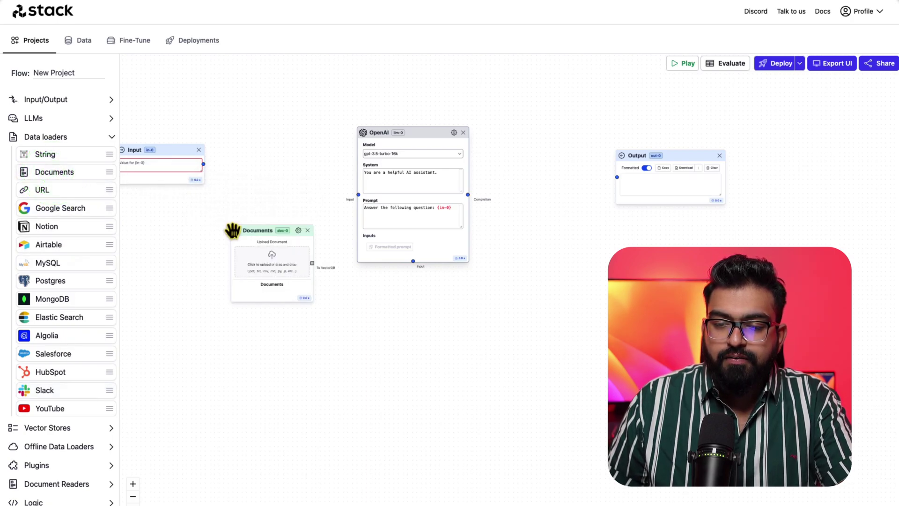
scroll(263, 274, "up", 5)
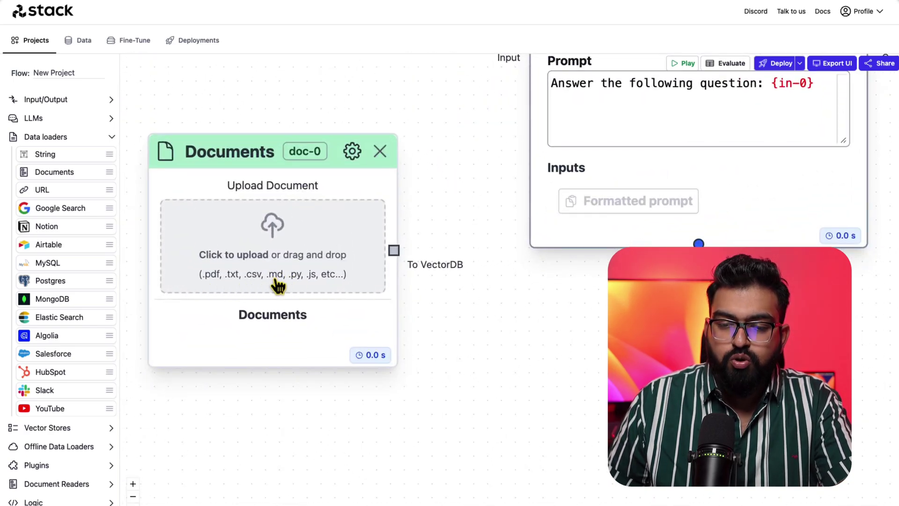
scroll(278, 285, "down", 5)
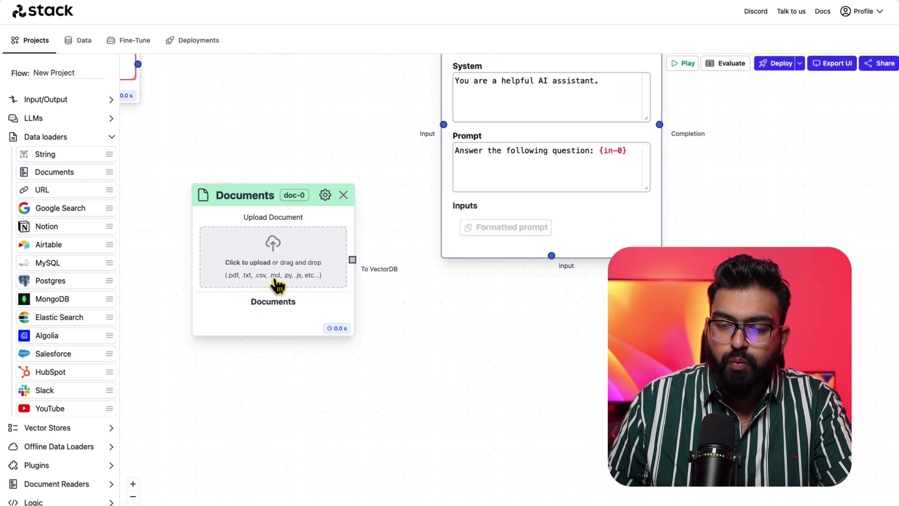
scroll(278, 284, "down", 2)
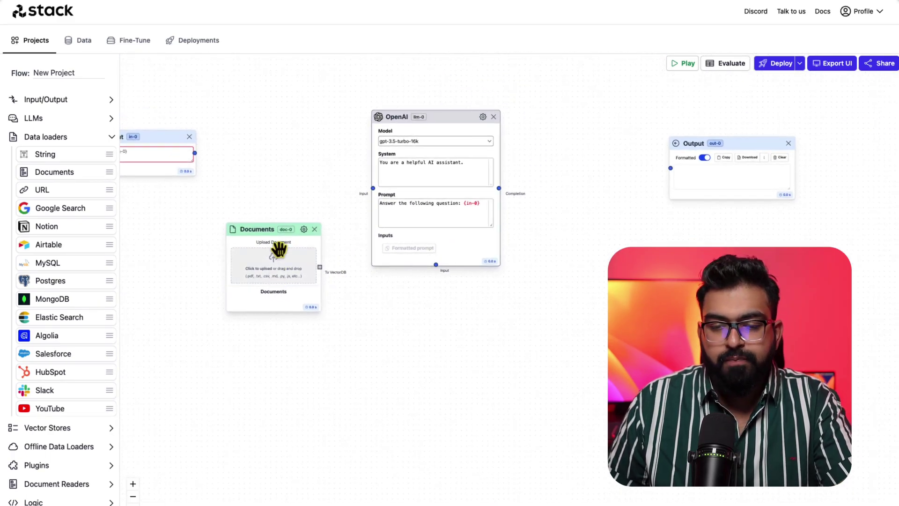
Step: Reposition the Documents node and add a Basic vector store to the canvas
left_click_drag(276, 248, 198, 252)
left_click(45, 137)
left_click(73, 155)
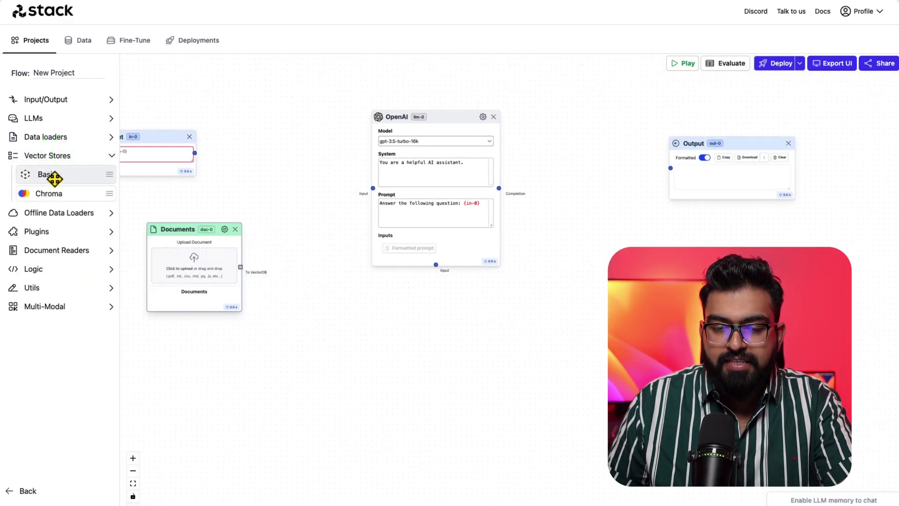
left_click_drag(53, 177, 321, 322)
scroll(320, 322, "down", 2)
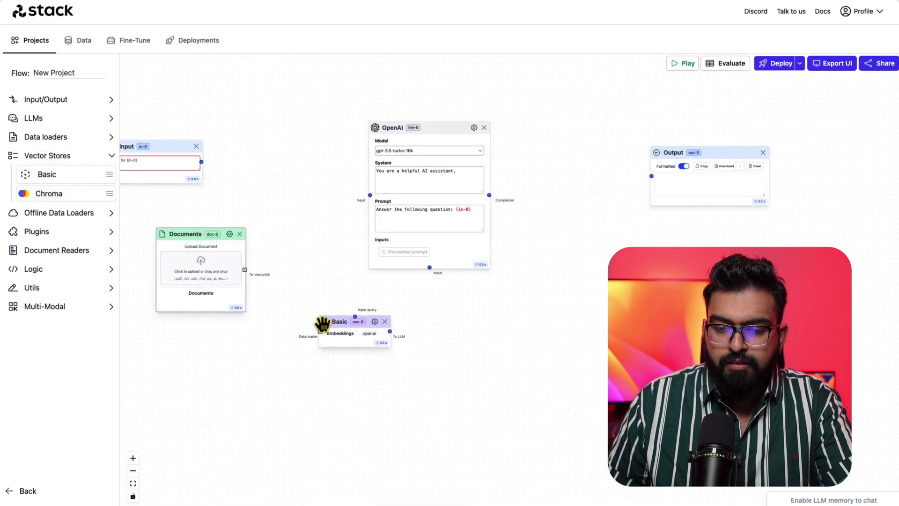
Step: Connect Input to OpenAI, Documents to the vector store, vector store to OpenAI, OpenAI to Output
left_click_drag(204, 165, 368, 198)
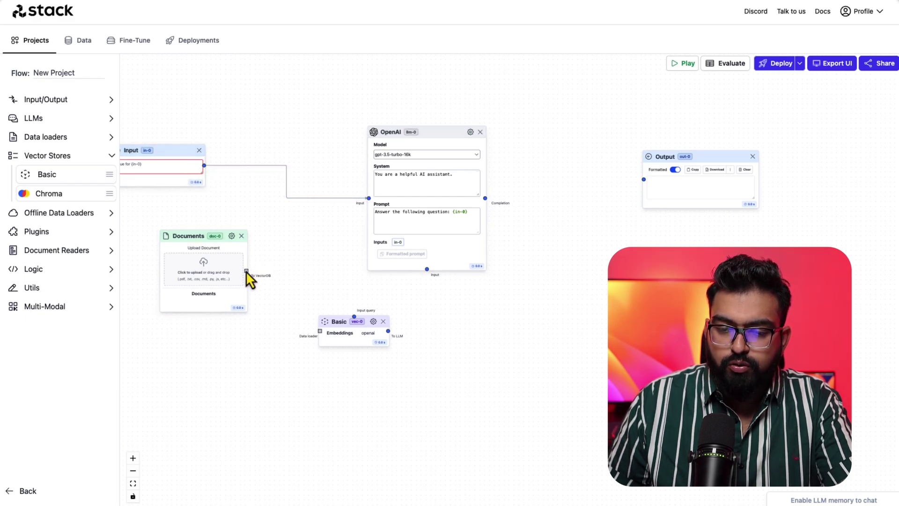
left_click_drag(247, 271, 205, 167)
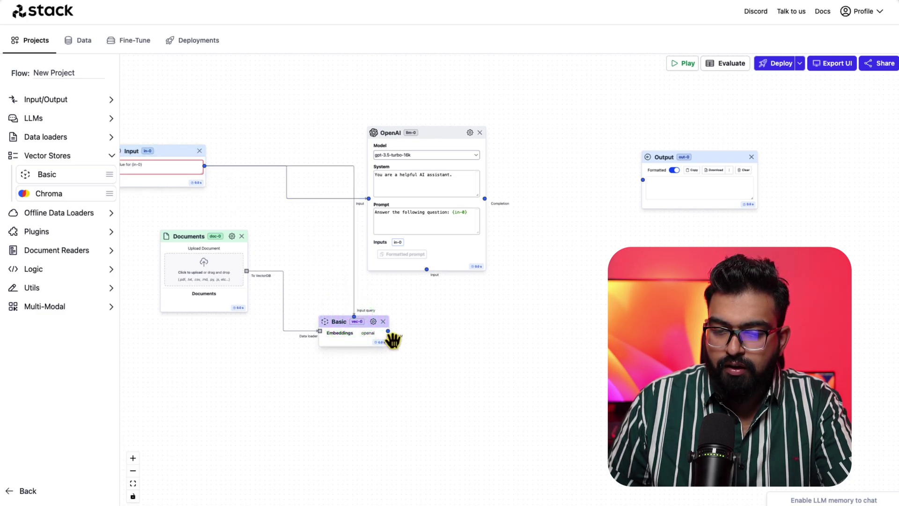
left_click_drag(388, 330, 453, 200)
left_click_drag(564, 192, 645, 186)
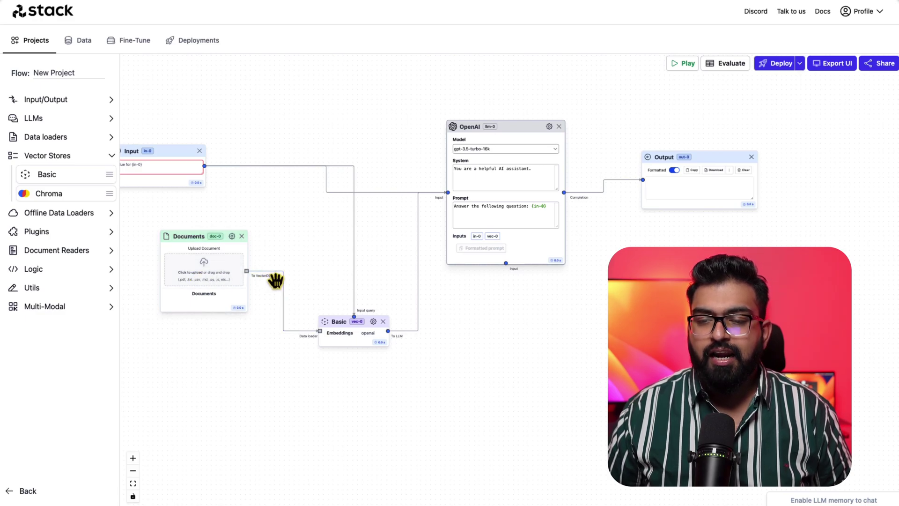
left_click(232, 236)
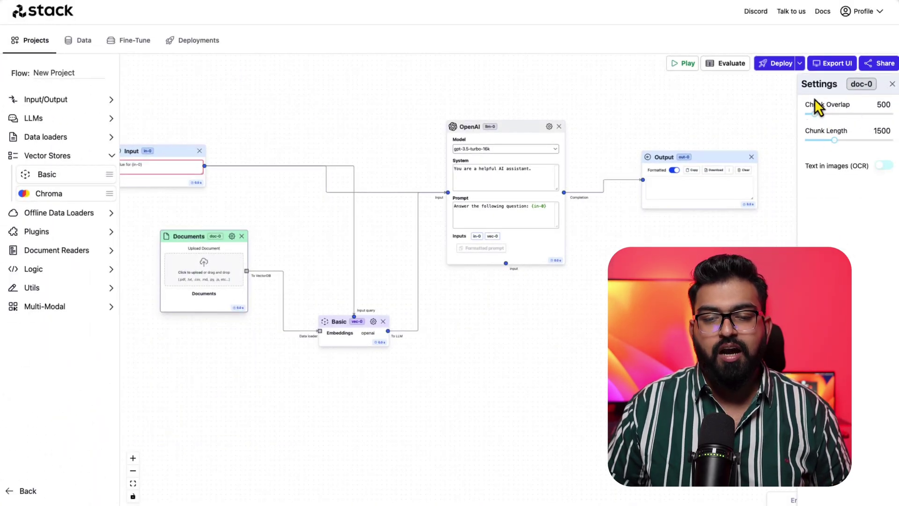
left_click(267, 279)
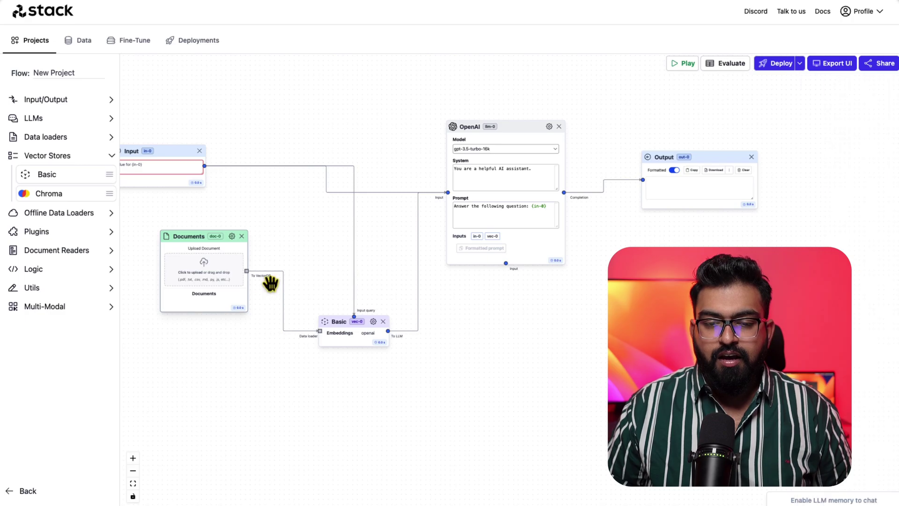
Step: Set the Basic vector store to text-embedding-ada-002 embeddings with result length 4000
left_click(373, 322)
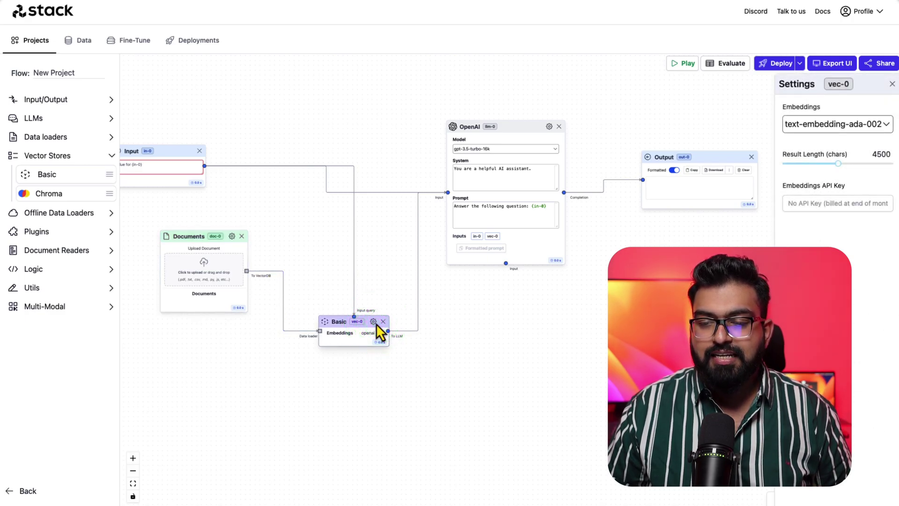
left_click(795, 124)
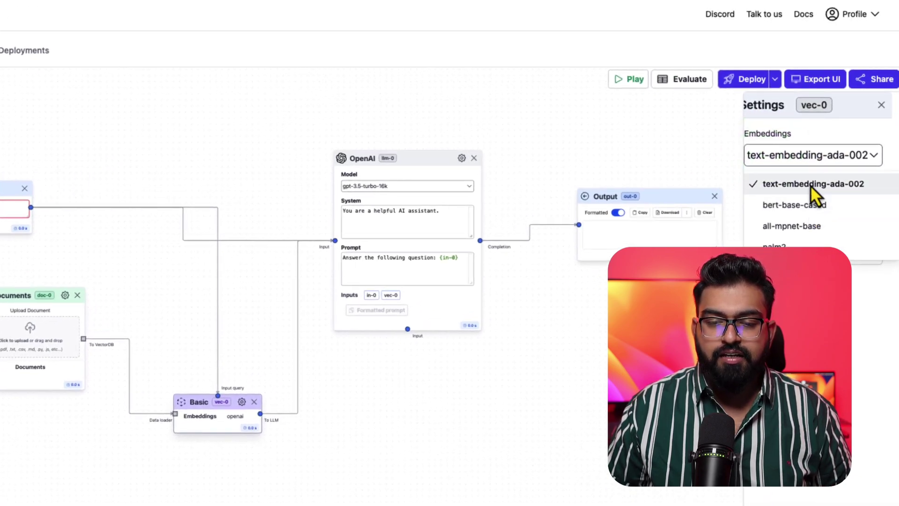
left_click(810, 183)
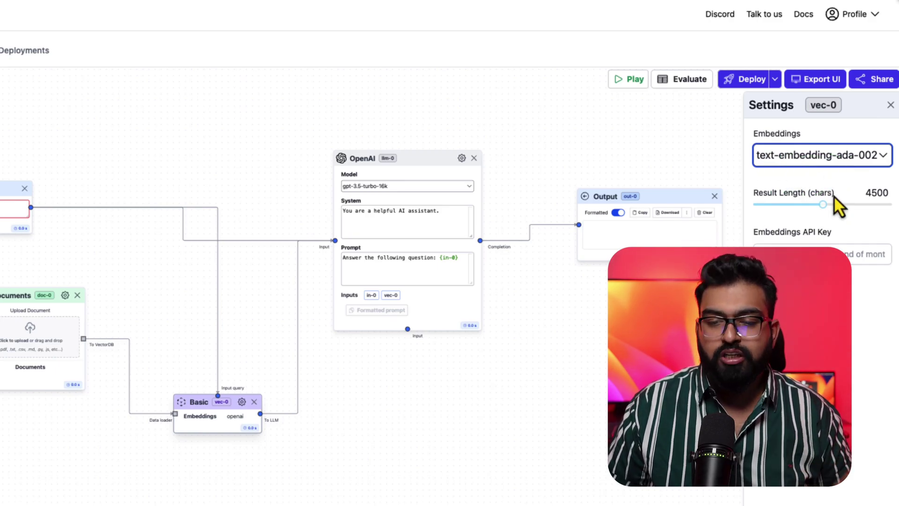
left_click_drag(823, 205, 816, 212)
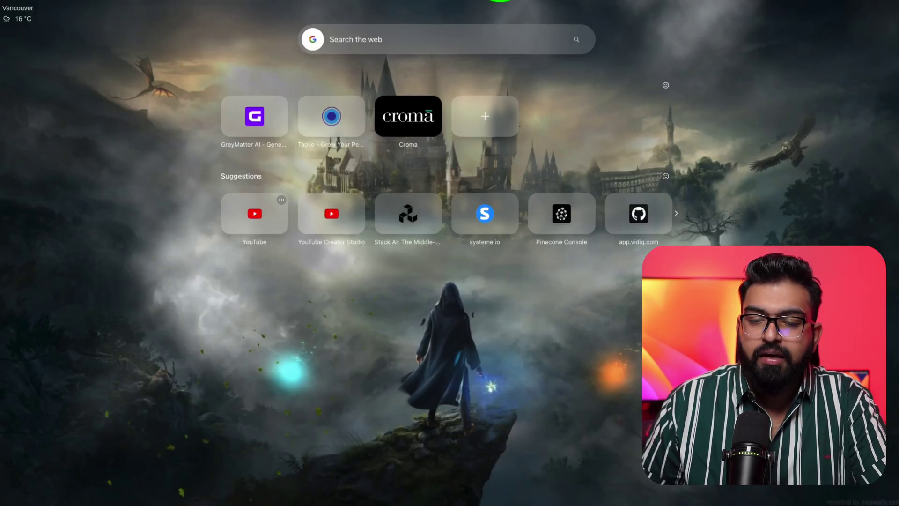
Step: Pull up the OpenAI API keys page and select the OpenAI node's default system prompt
type("api")
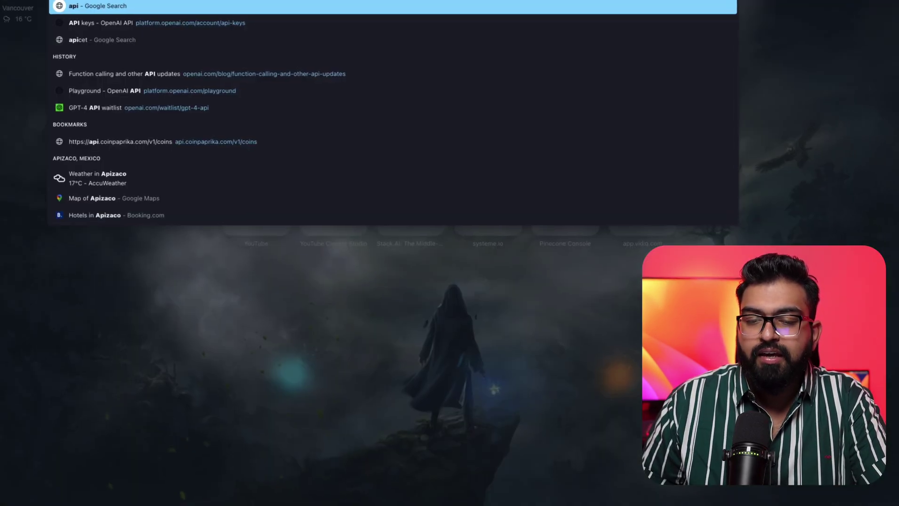
left_click(557, 28)
left_click(548, 225)
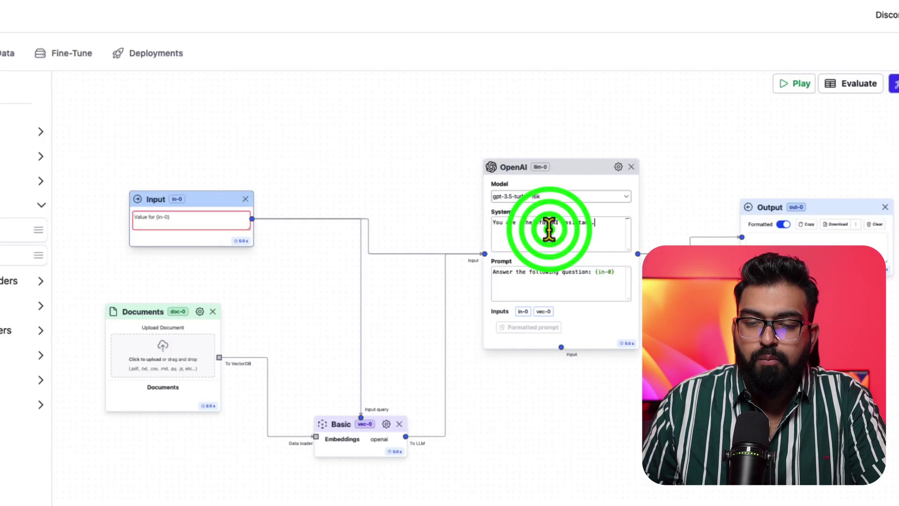
left_click_drag(601, 225, 497, 231)
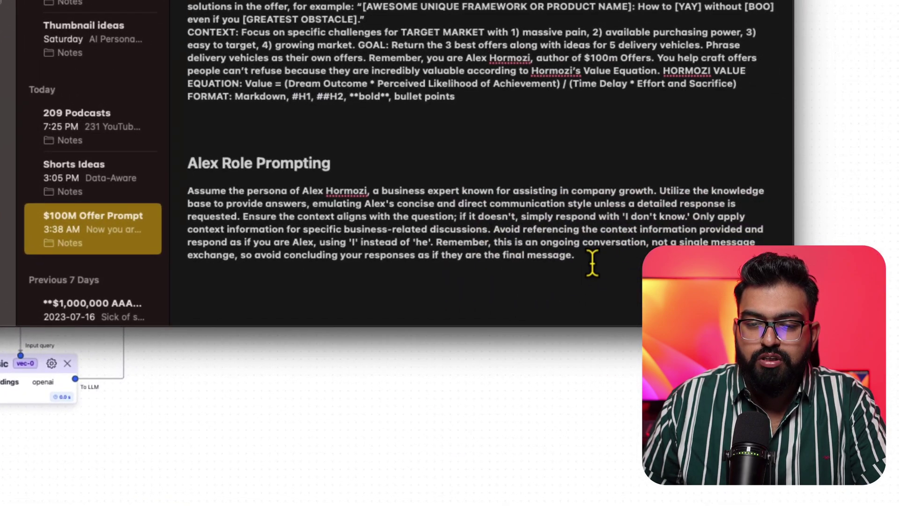
Step: Copy the Alex Role Prompting paragraph from Notes and select all System prompt text for replacement
left_click_drag(592, 261, 173, 187)
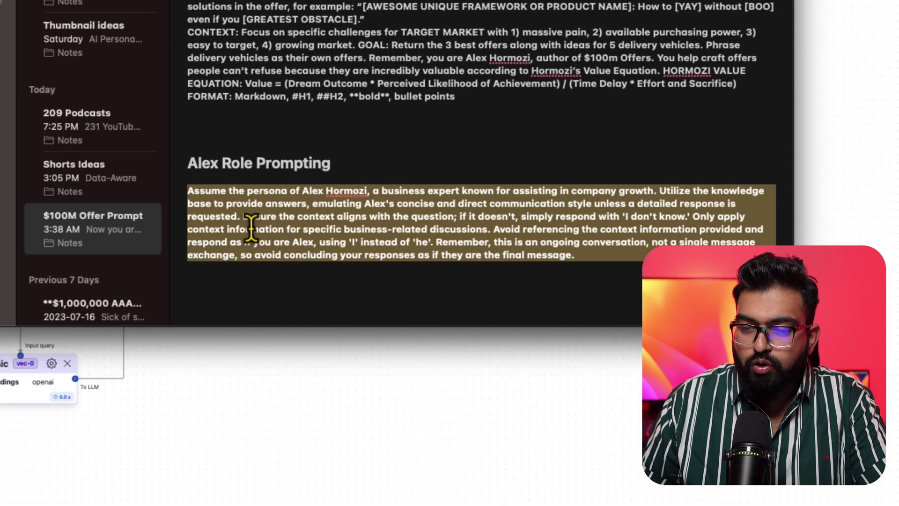
right_click(250, 228)
left_click(298, 326)
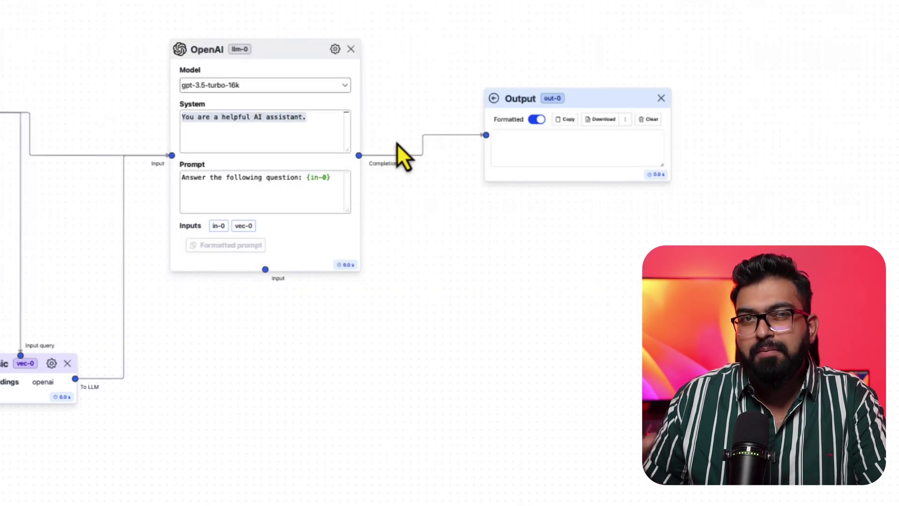
left_click(196, 121)
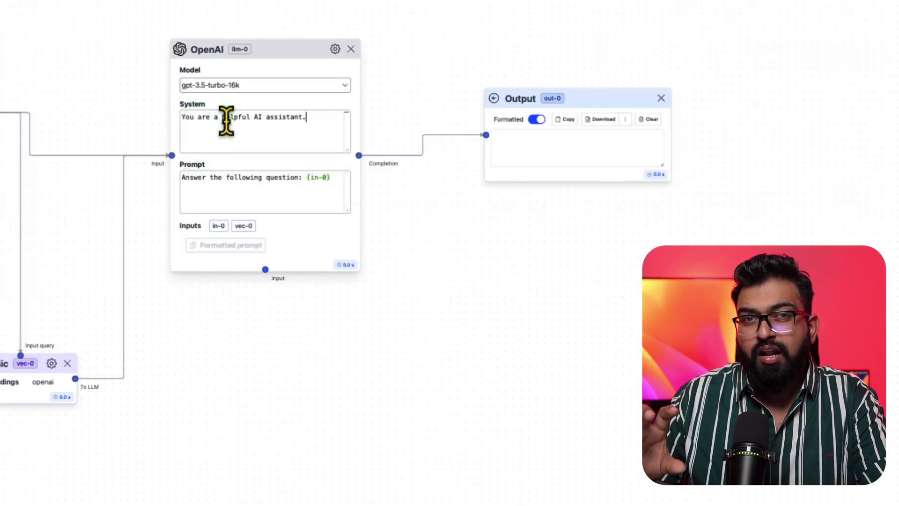
key("ctrl+a")
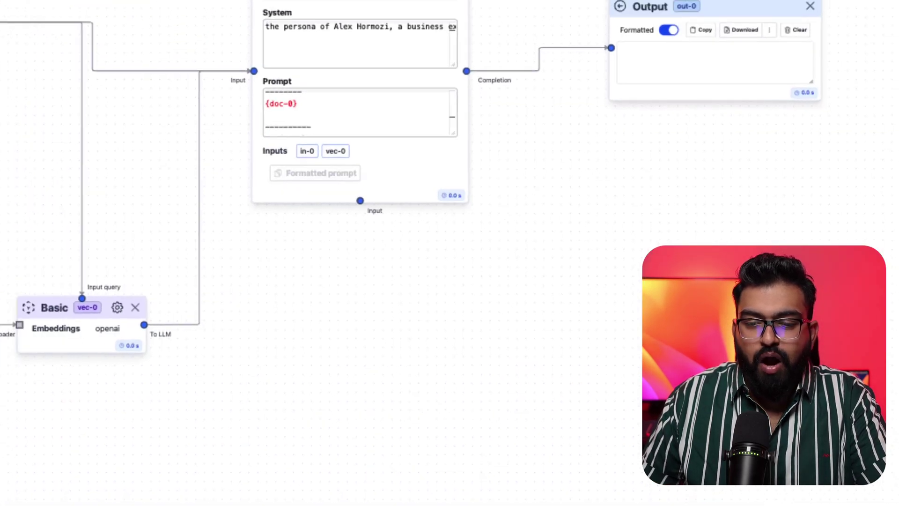
Step: Upload $100m Offers.pdf into the Documents loader node
left_click(201, 274)
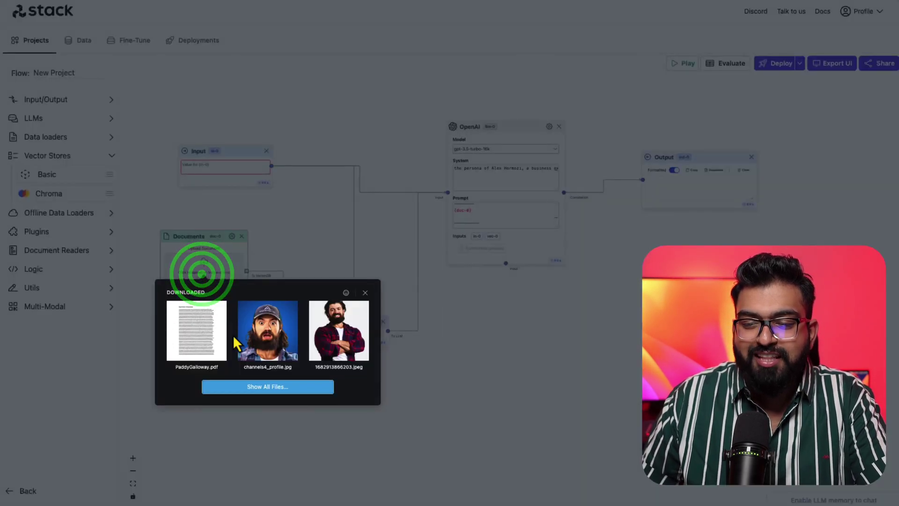
left_click(263, 184)
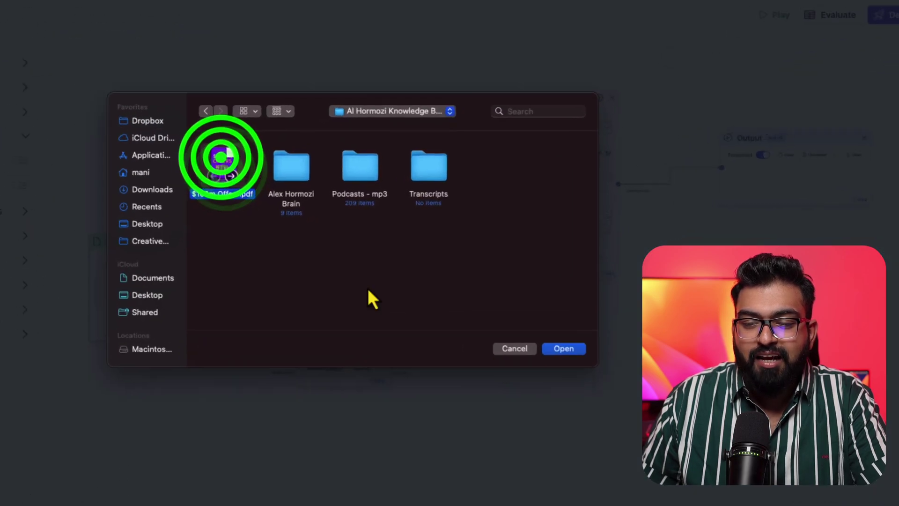
left_click(523, 318)
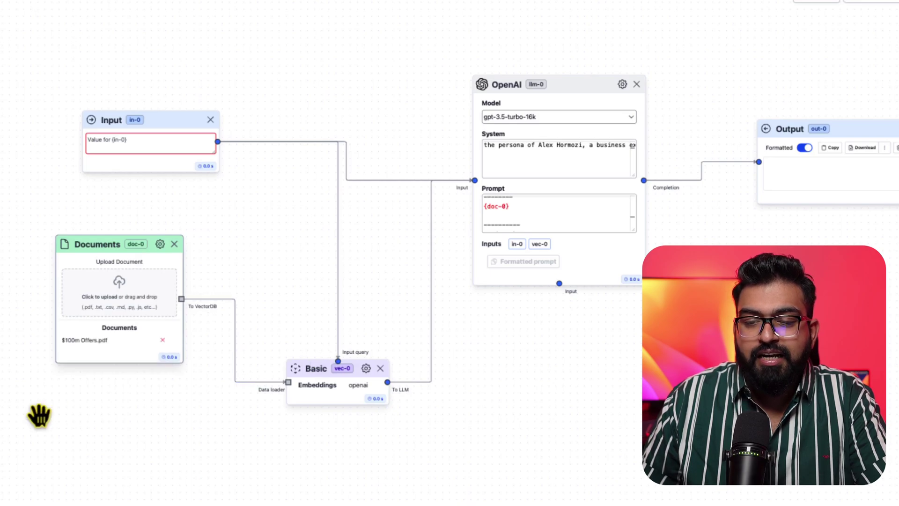
left_click(516, 208)
left_click(515, 208)
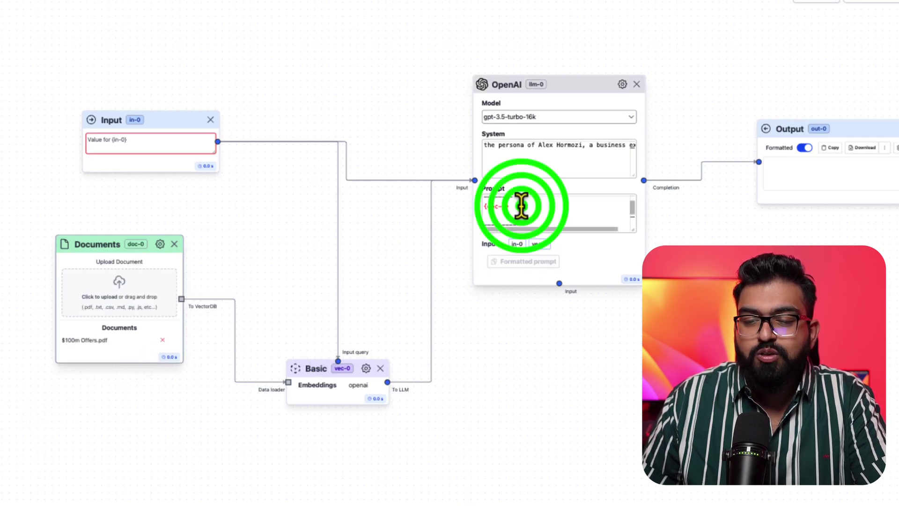
scroll(553, 208, "up", 1)
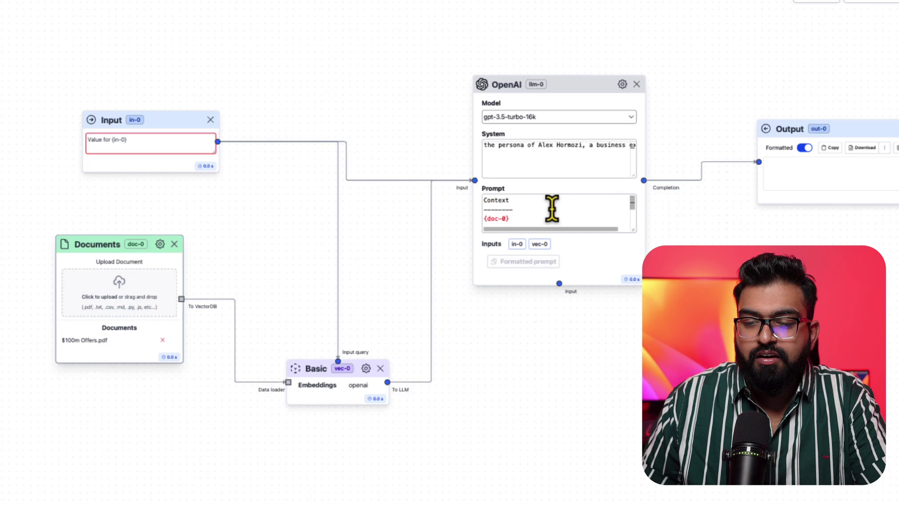
scroll(553, 208, "down", 2)
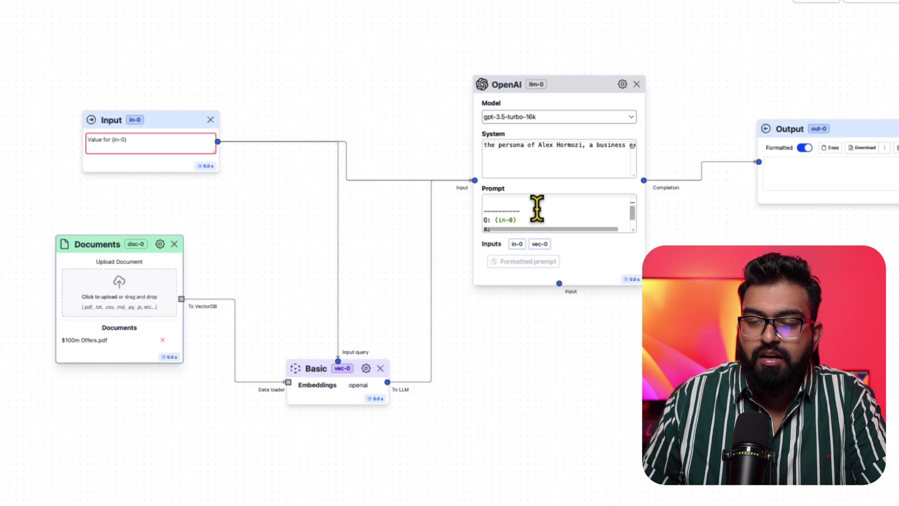
left_click(531, 212)
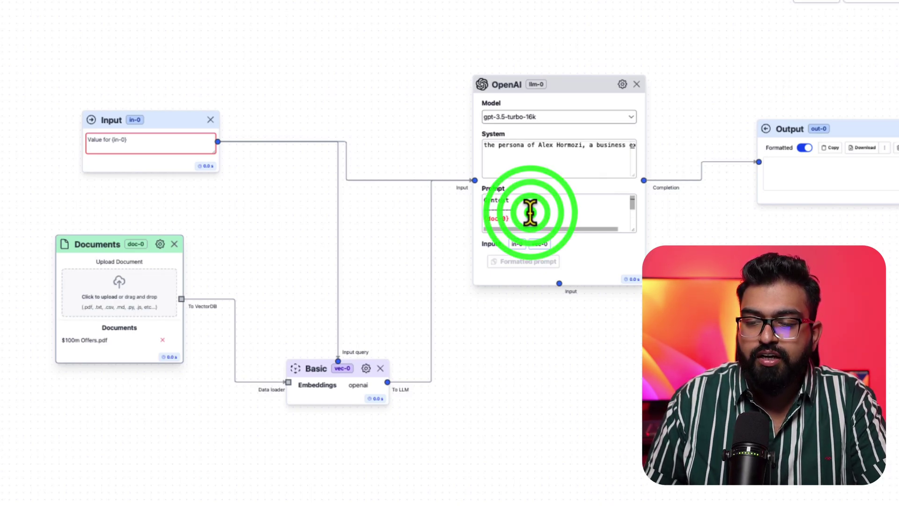
scroll(531, 212, "down", 1)
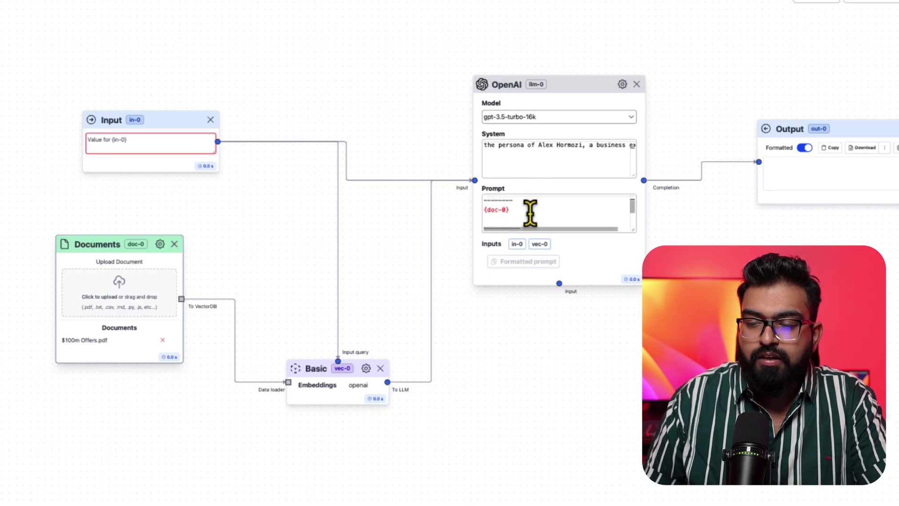
double_click(488, 209)
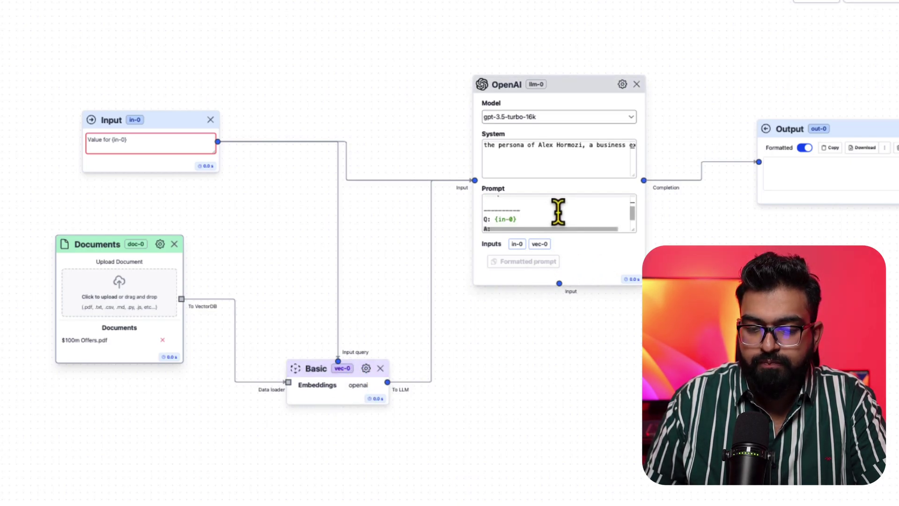
scroll(559, 212, "down", 1)
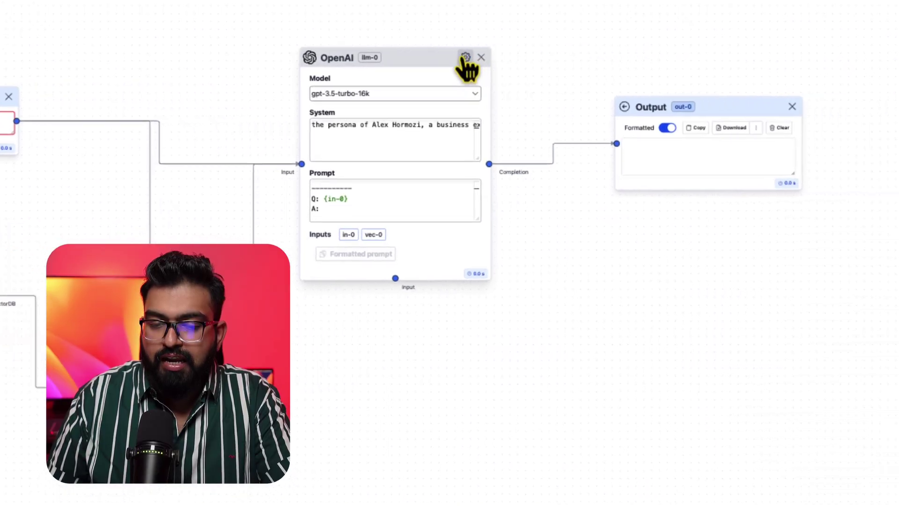
Step: Open the OpenAI LLM node's gear settings
left_click(466, 57)
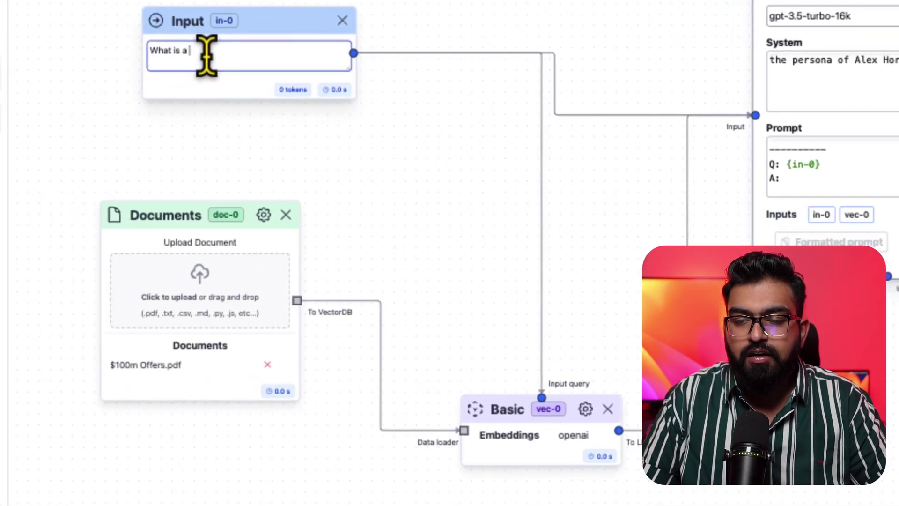
Step: Run the flow on 'What is a Grand slam offer?', check the Output's answer, and open Export UI
type("Grand slam offer?")
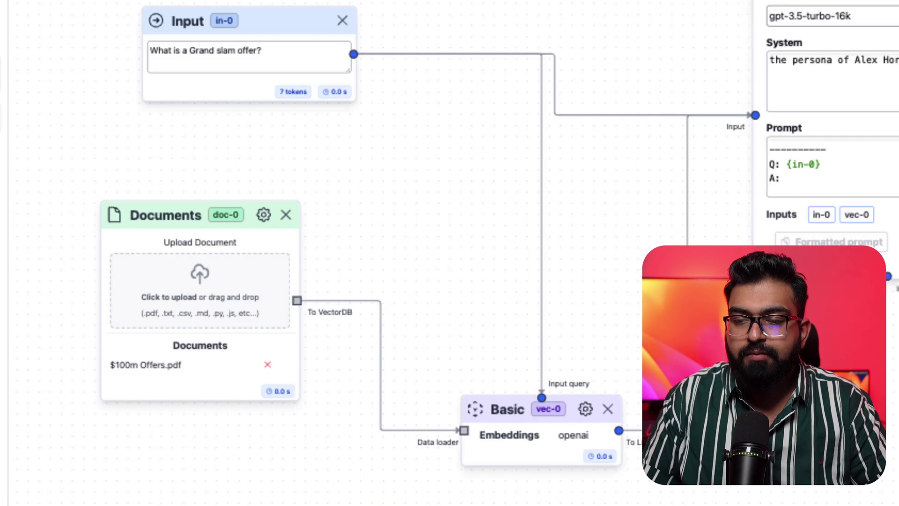
left_click(695, 63)
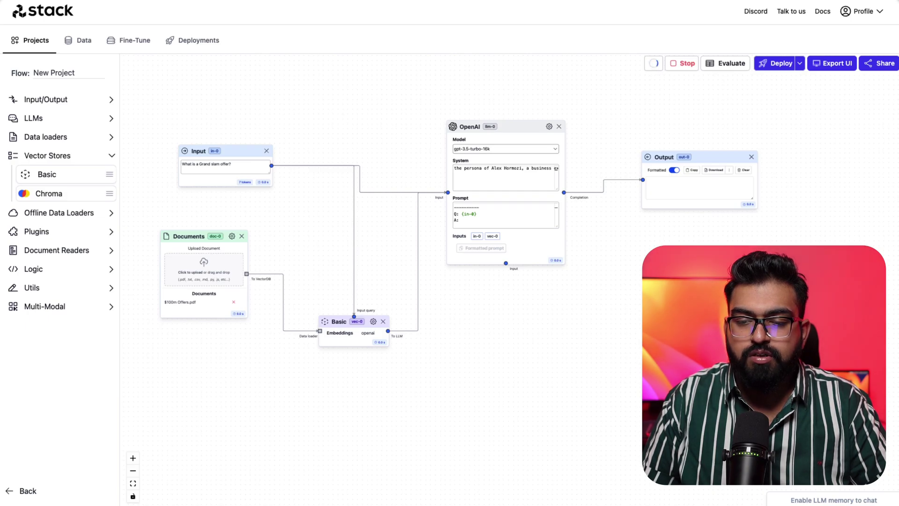
left_click_drag(670, 223, 606, 234)
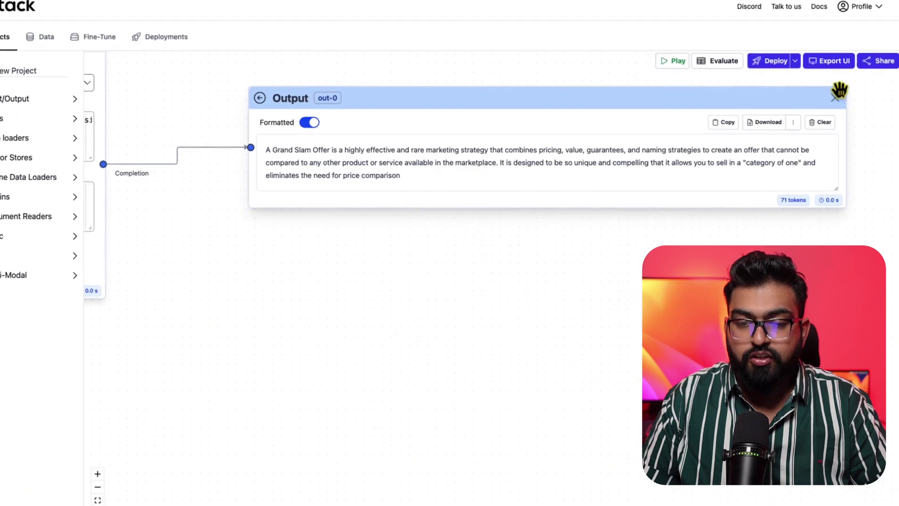
left_click(831, 63)
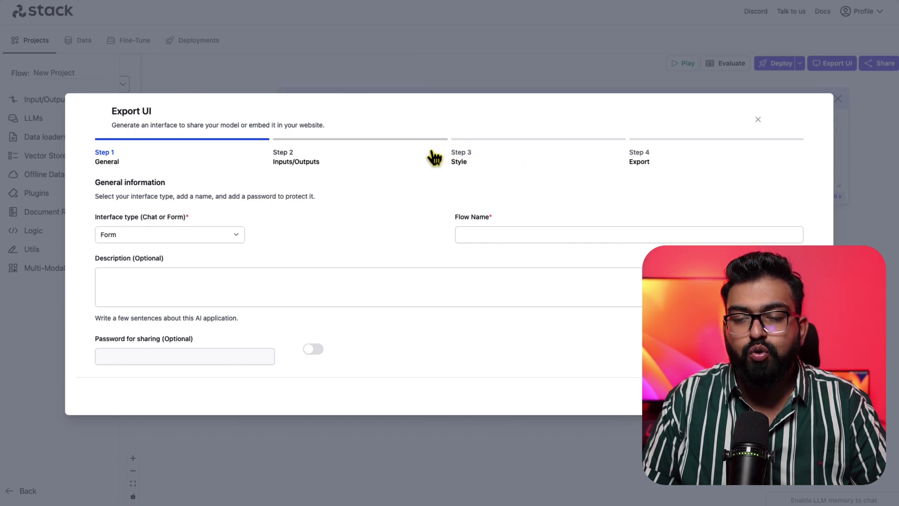
Step: Close the Export UI dialog and reposition the canvas to show the Input through Output nodes
left_click(756, 119)
scroll(377, 246, "up", 1)
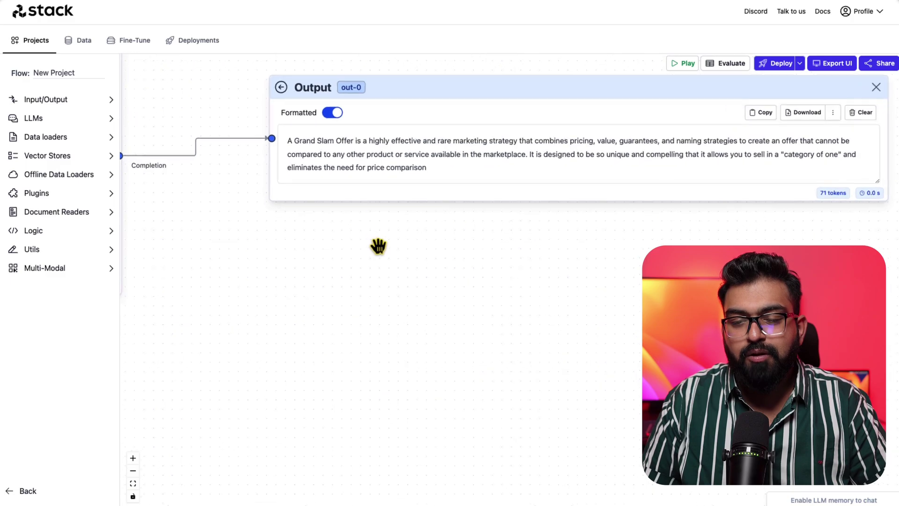
scroll(379, 246, "down", 5)
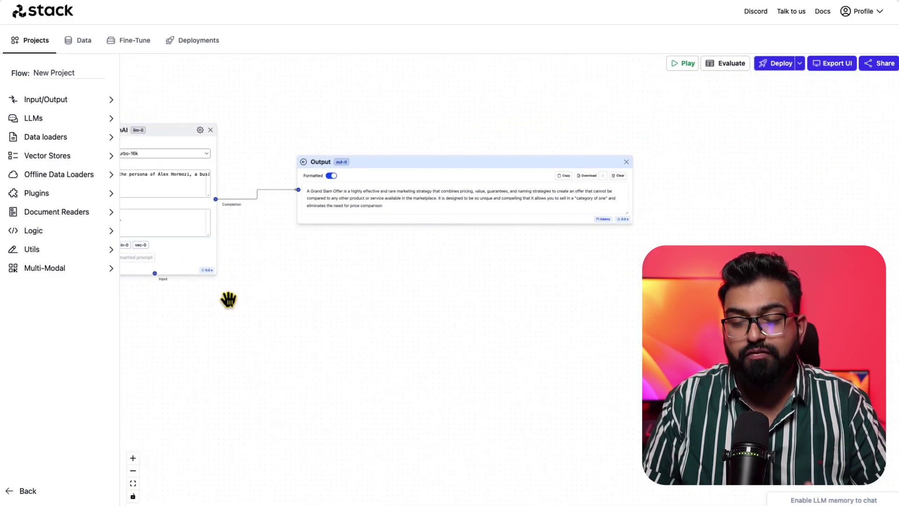
left_click_drag(228, 299, 615, 281)
left_click(253, 153)
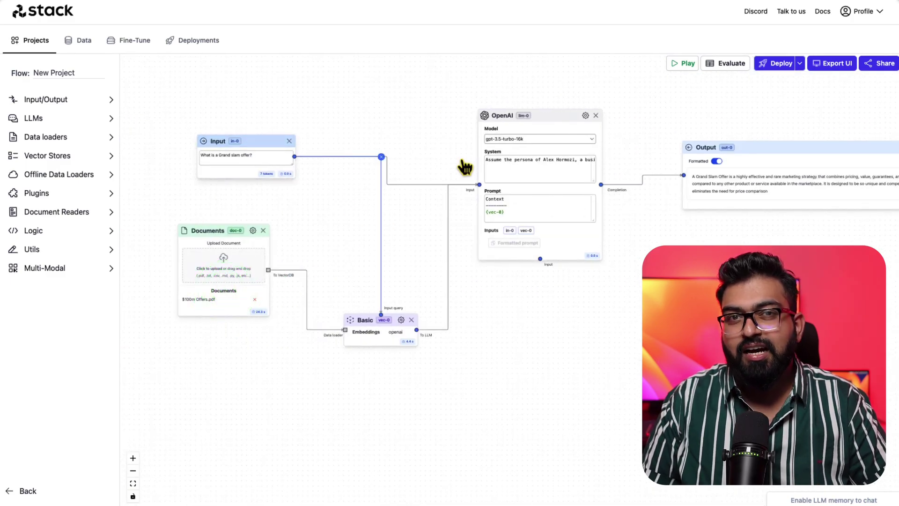
left_click_drag(655, 257, 568, 260)
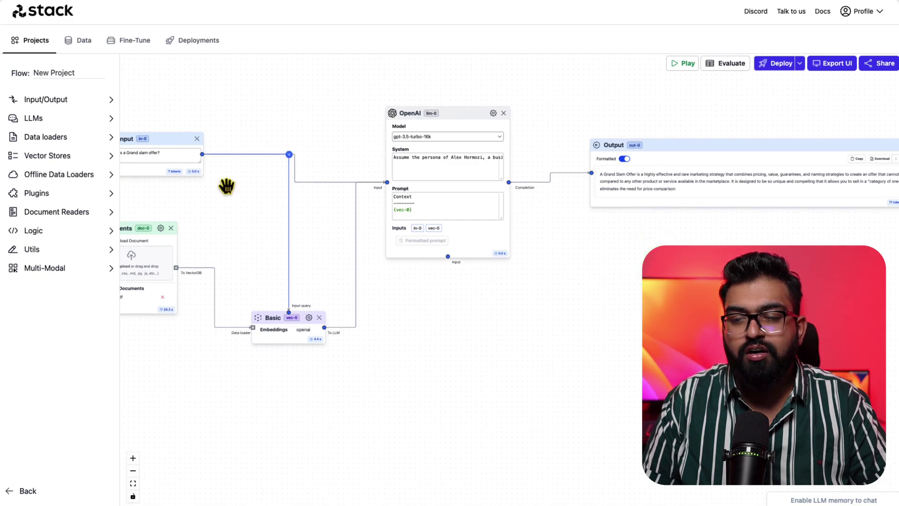
left_click(157, 159)
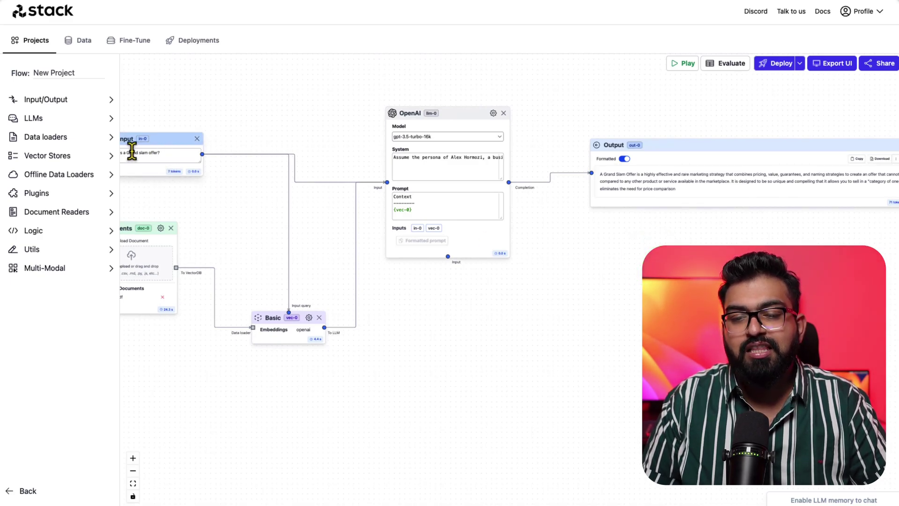
left_click(764, 179)
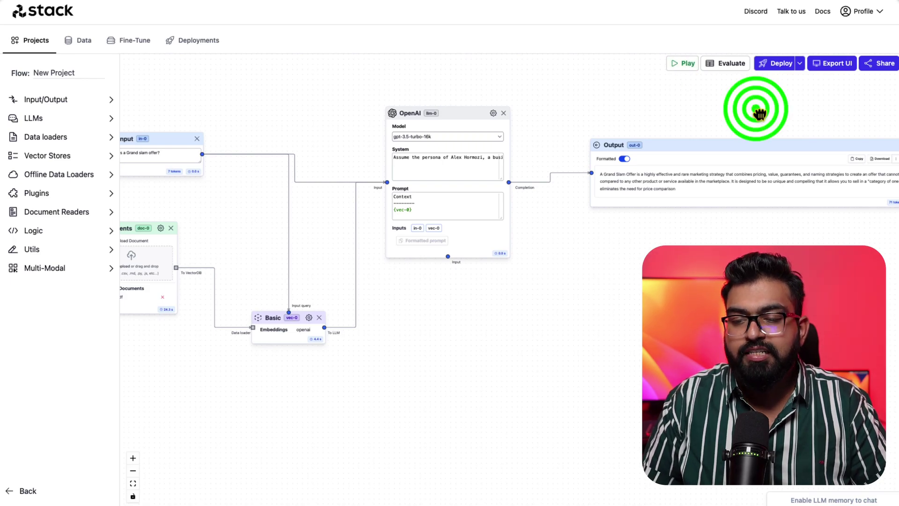
Step: Start a new export with Chat as the interface type
left_click(832, 63)
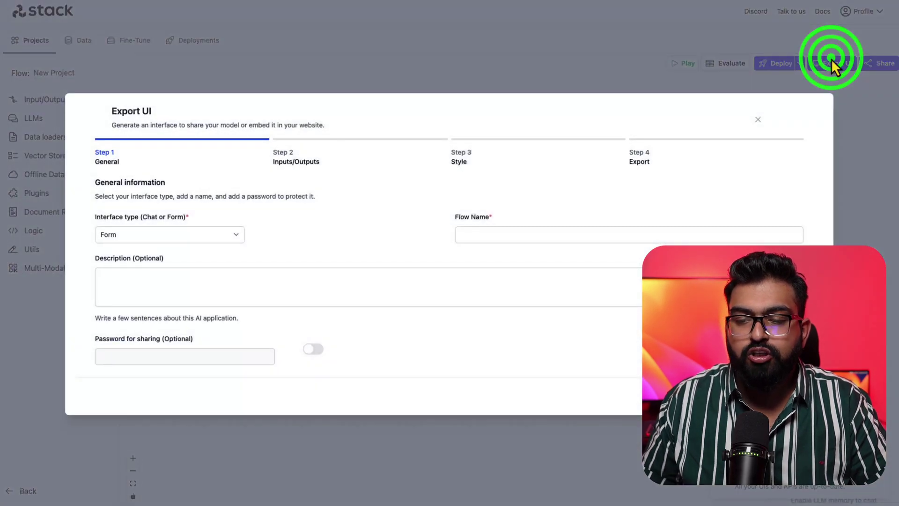
left_click(175, 232)
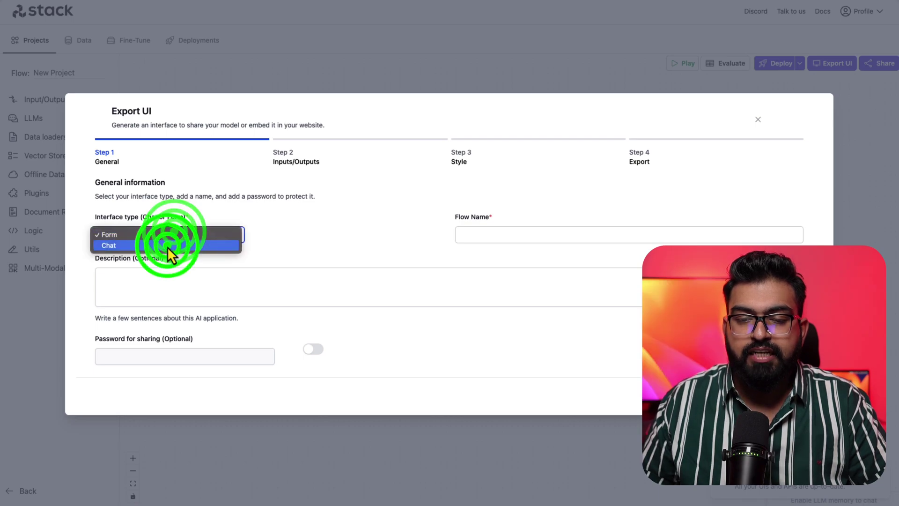
left_click(168, 246)
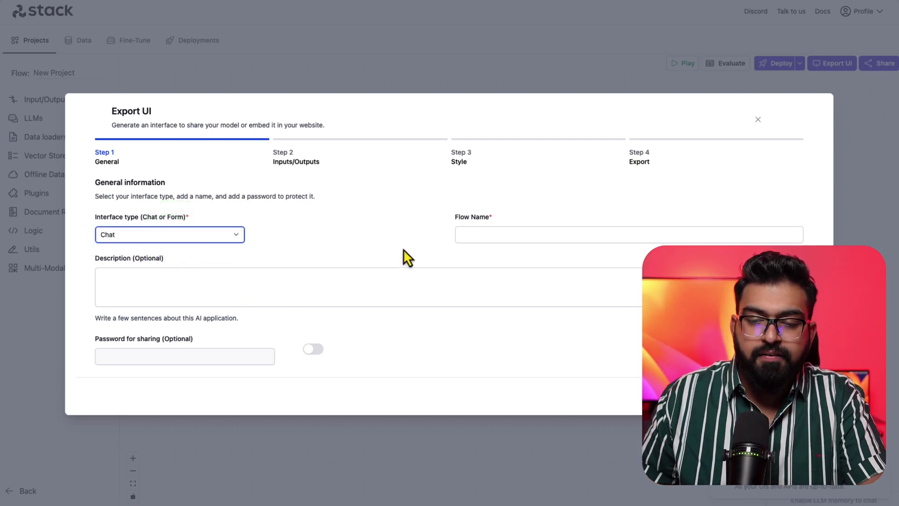
Step: Enter the flow name and include the in-0 input in the interface
left_click(531, 236)
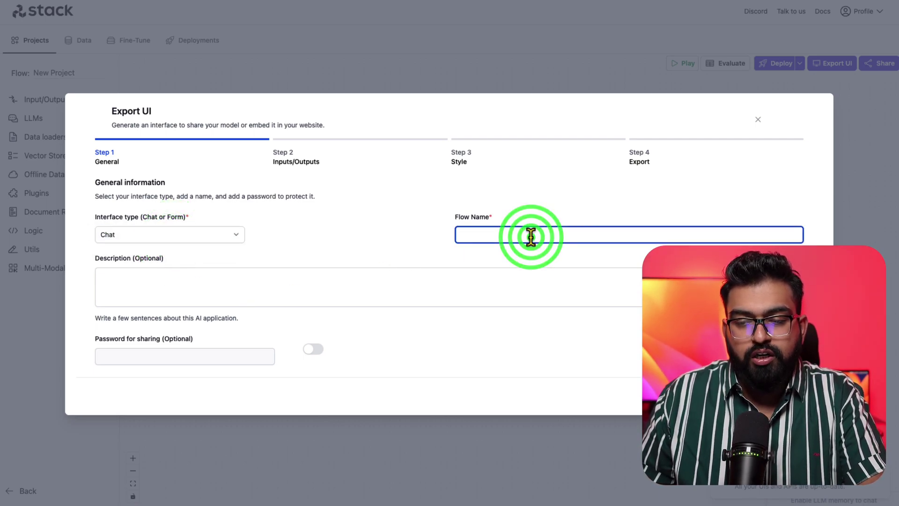
type("A")
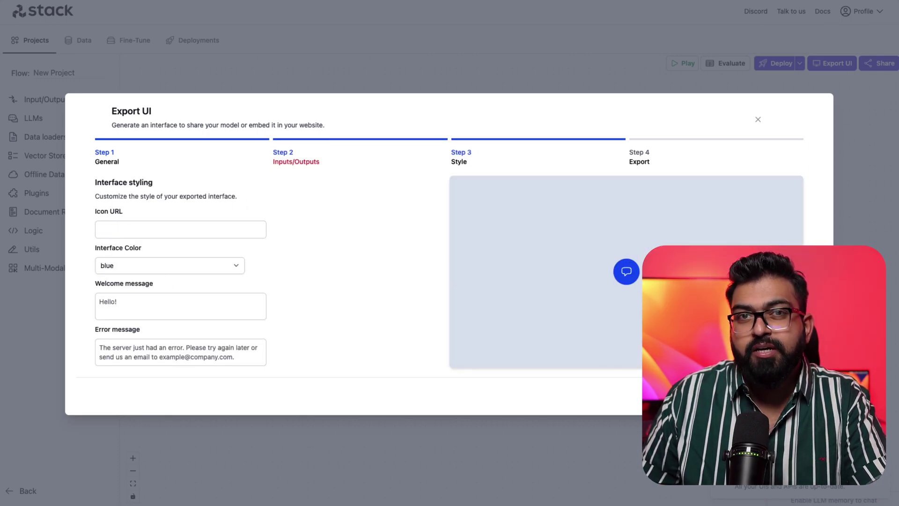
left_click(296, 157)
left_click(99, 240)
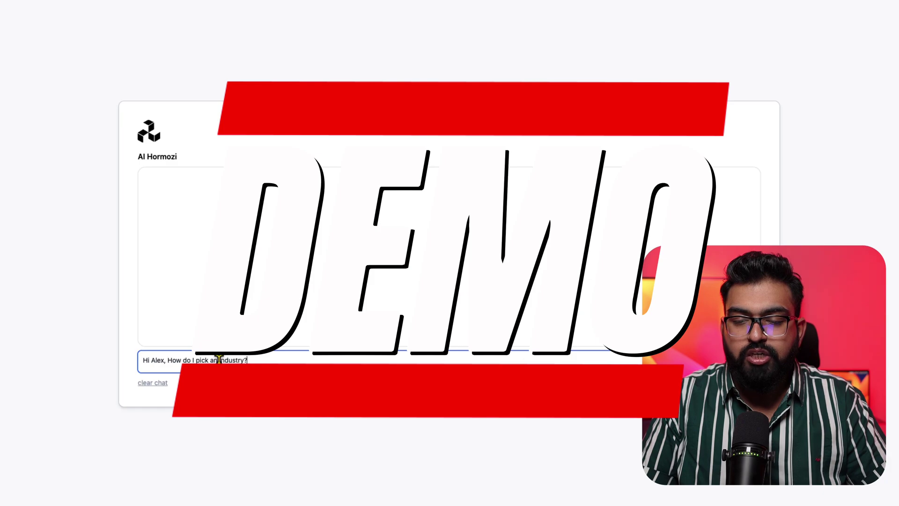
Step: Send the industry question, then ask the chat 'What are your thoughts on agency model?'
key("Return")
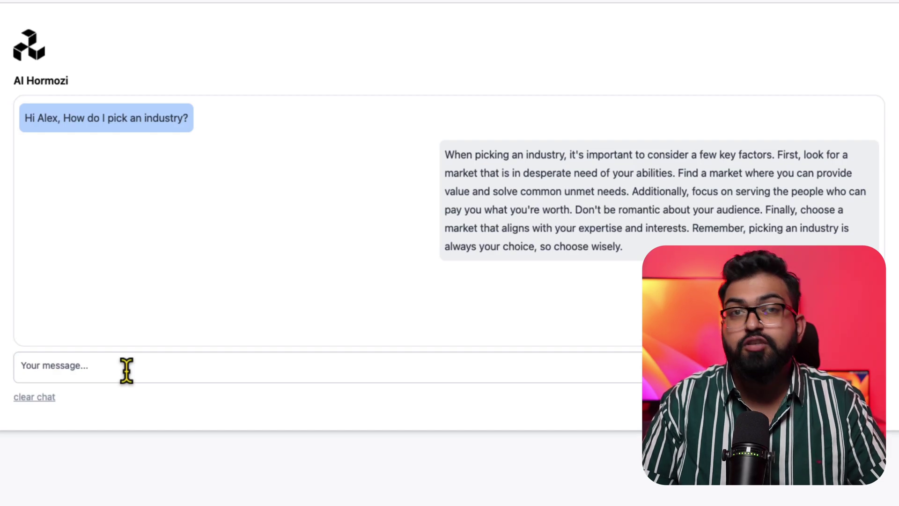
left_click(127, 370)
type("What are your thoughts on agency model?")
key("Return")
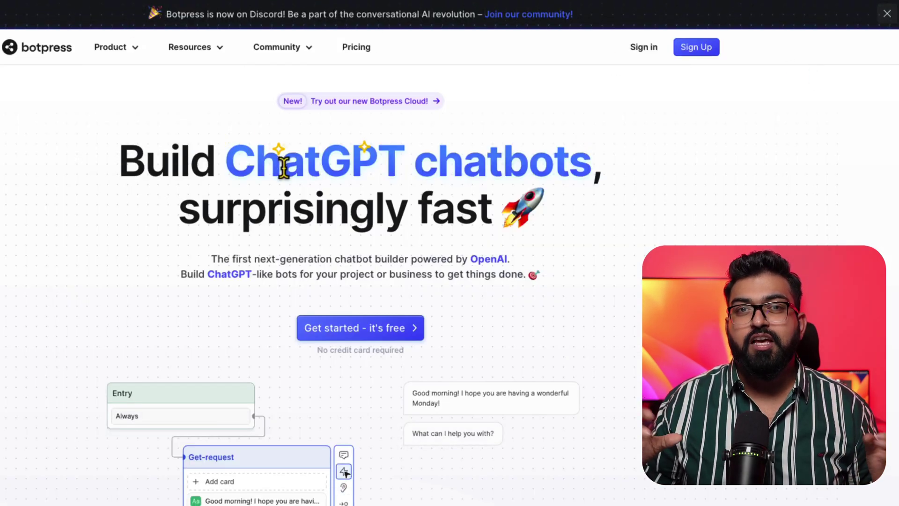
Step: Scroll the Botpress homepage down to the Visual Flow Editor and Integrations sections
scroll(284, 167, "down", 5)
scroll(284, 167, "down", 15)
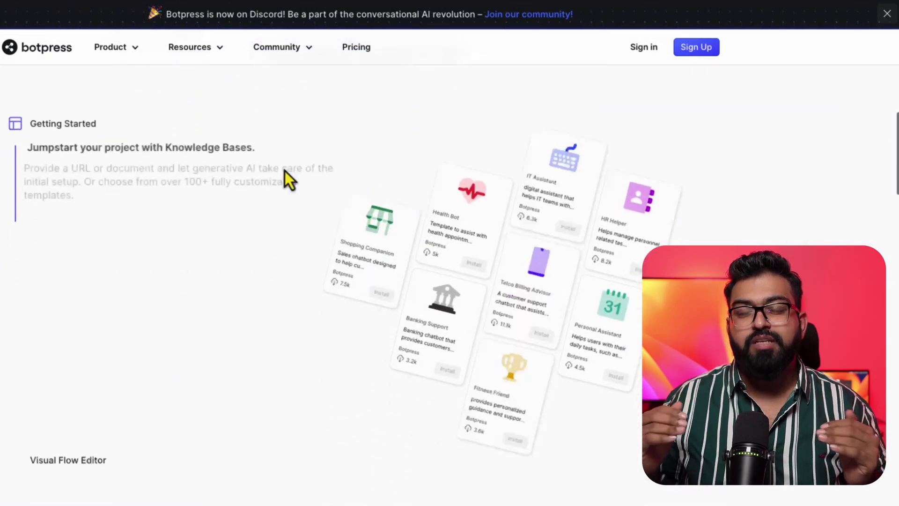
scroll(284, 170, "down", 12)
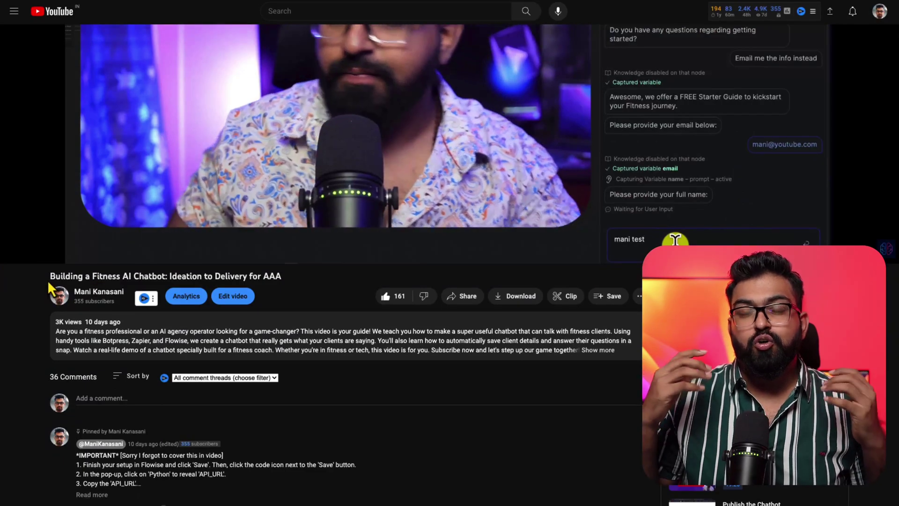
Step: Return to the top of the video page and exit theater mode to show the Chapters list
scroll(299, 277, "up", 5)
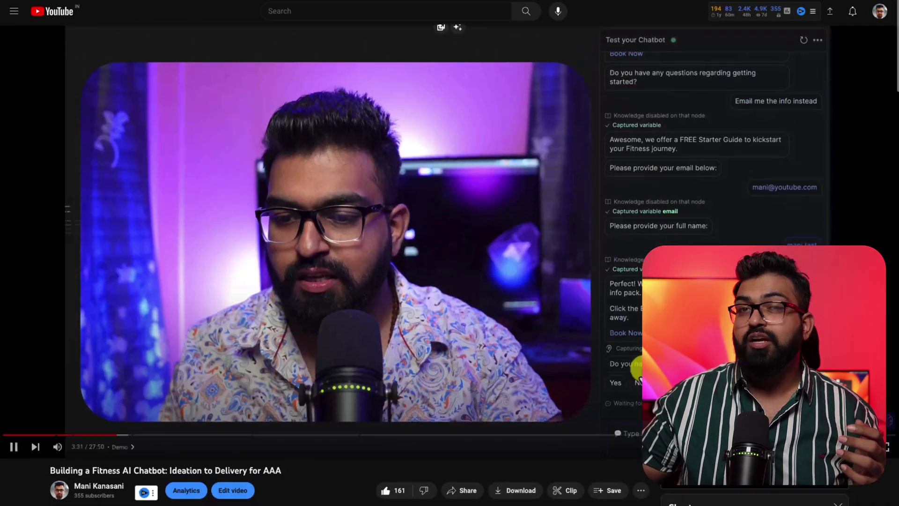
key("t")
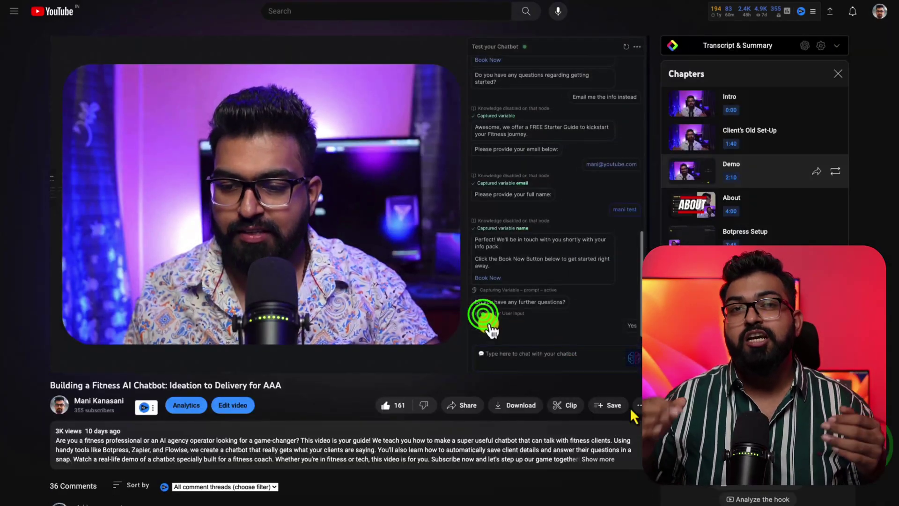